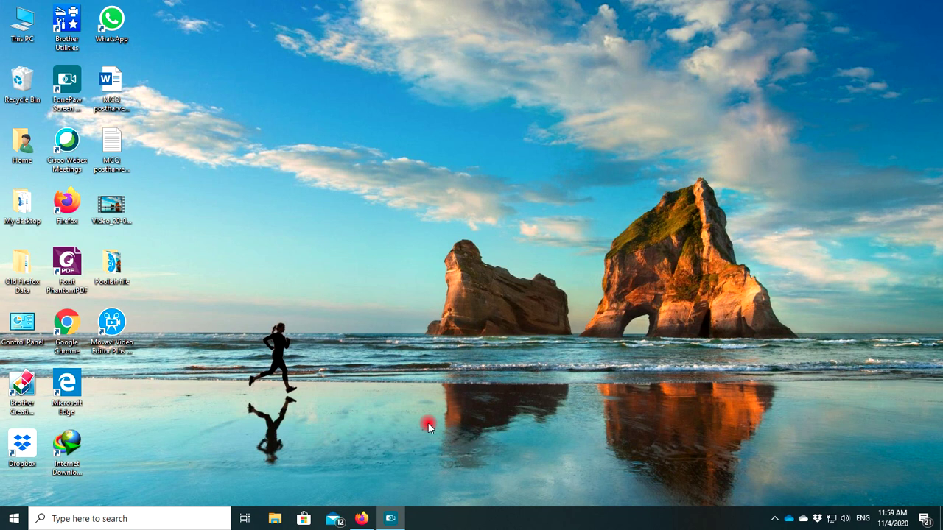
- Switch to Firefox, open elearning.usm.my and log in to the eLearn site with Identity@USM
click(361, 518)
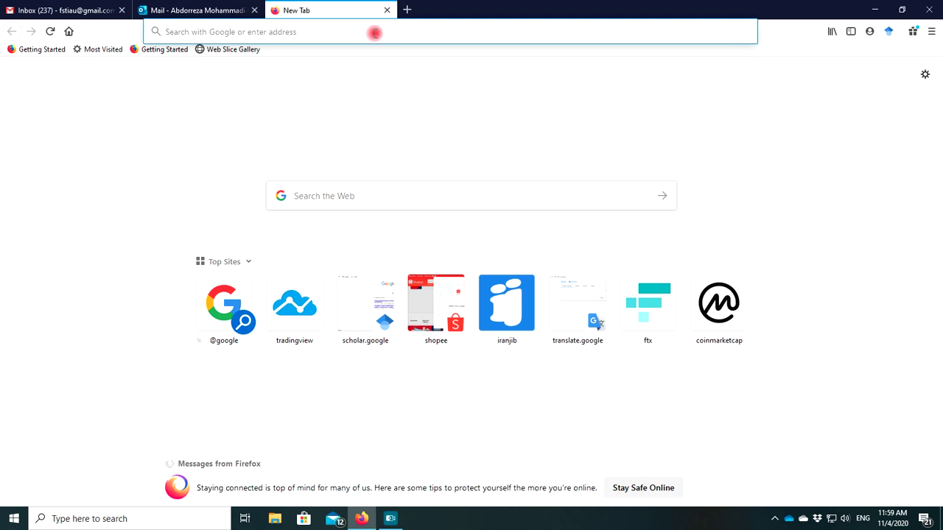
text(elearning.usm.my/)
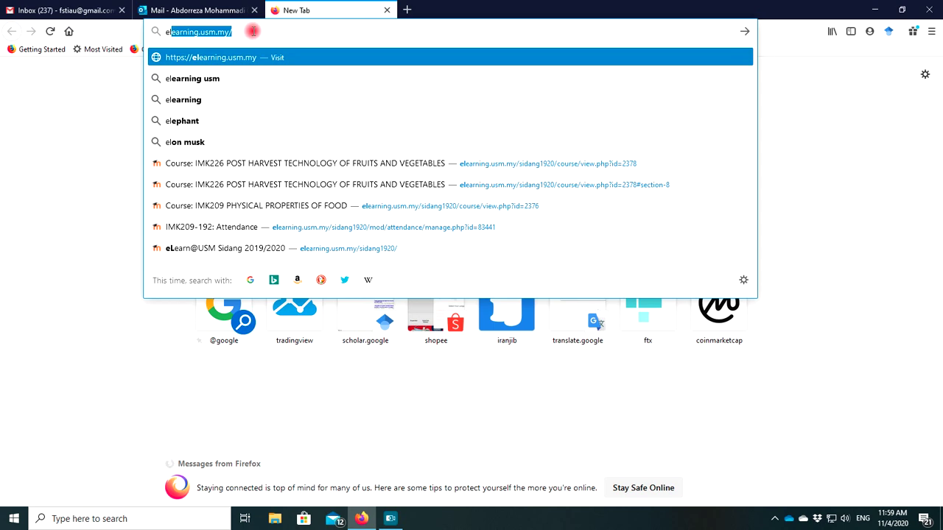
key(Return)
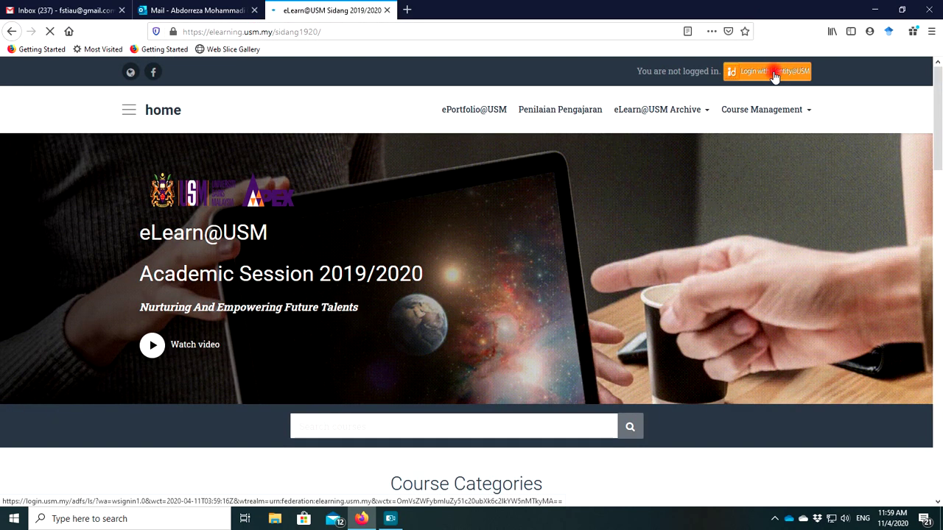
click(774, 78)
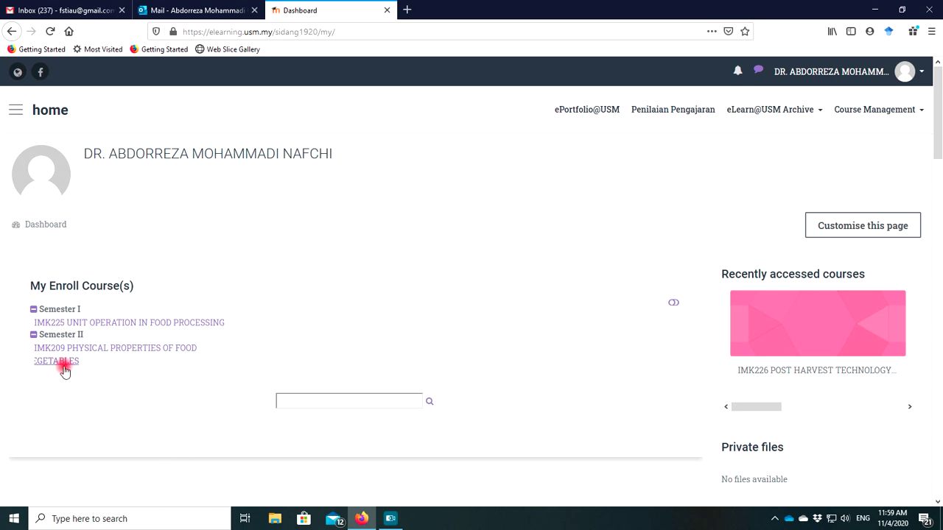
- Open the IMK226 Post Harvest Technology of Fruits and Vegetables course and turn editing on
click(62, 369)
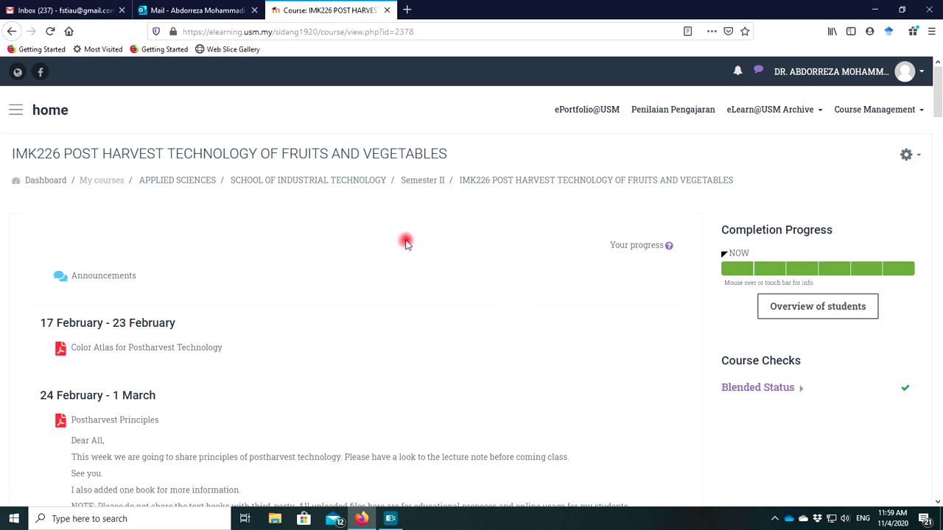
click(910, 156)
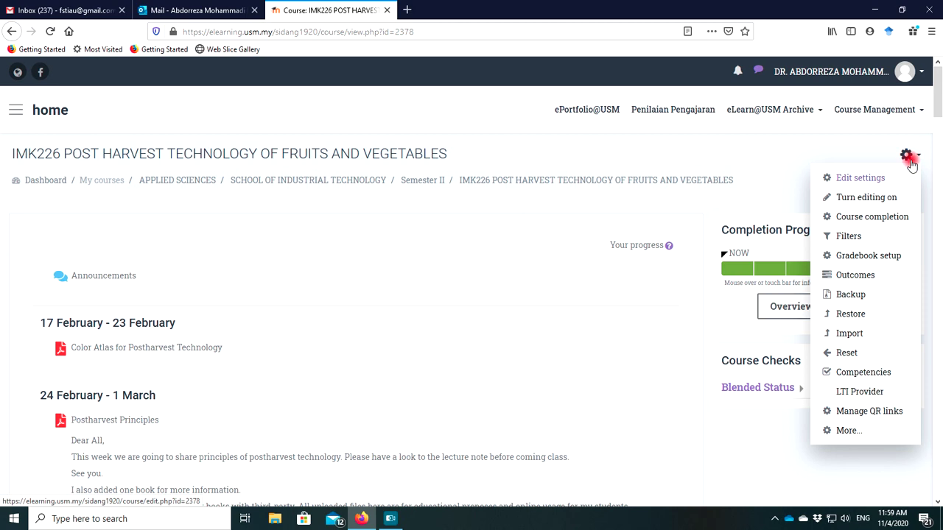
click(863, 202)
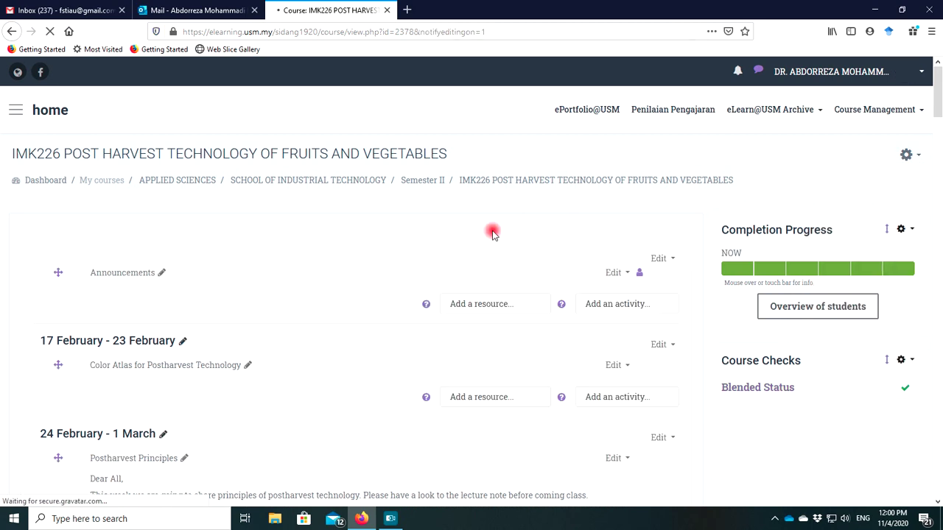
- Add one new week section at the end of the course
scroll(363, 250, down, 7)
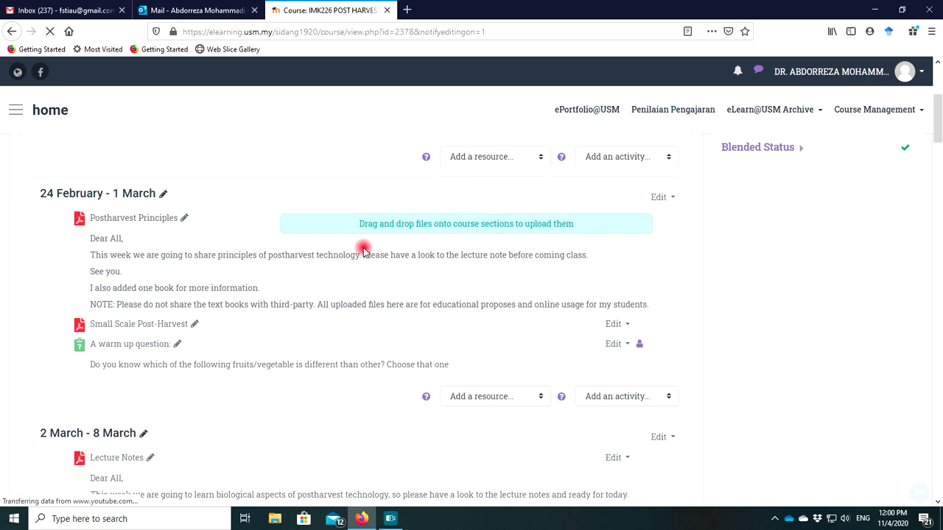
scroll(363, 250, down, 15)
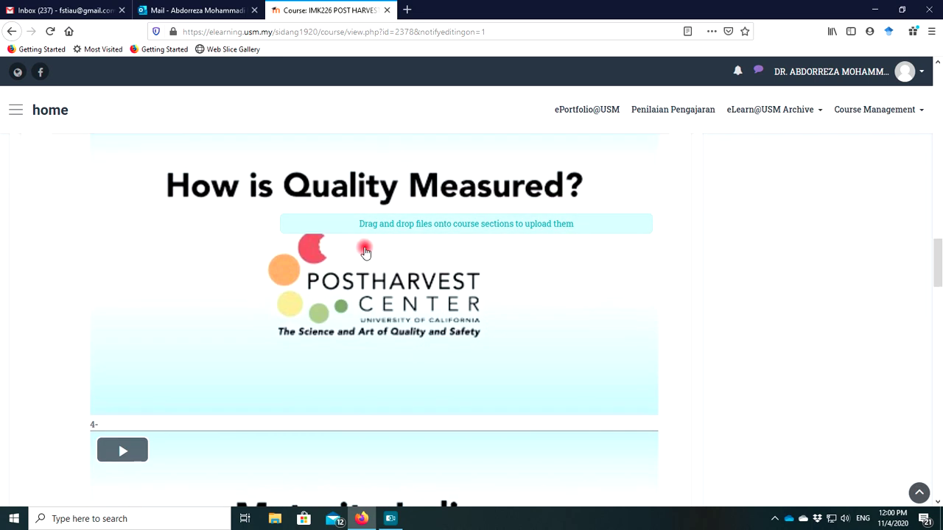
scroll(610, 254, down, 20)
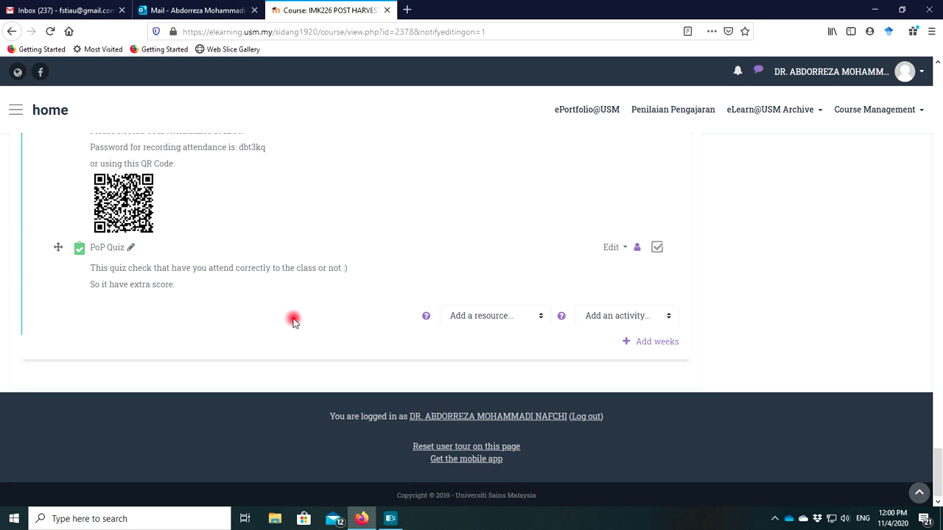
click(658, 343)
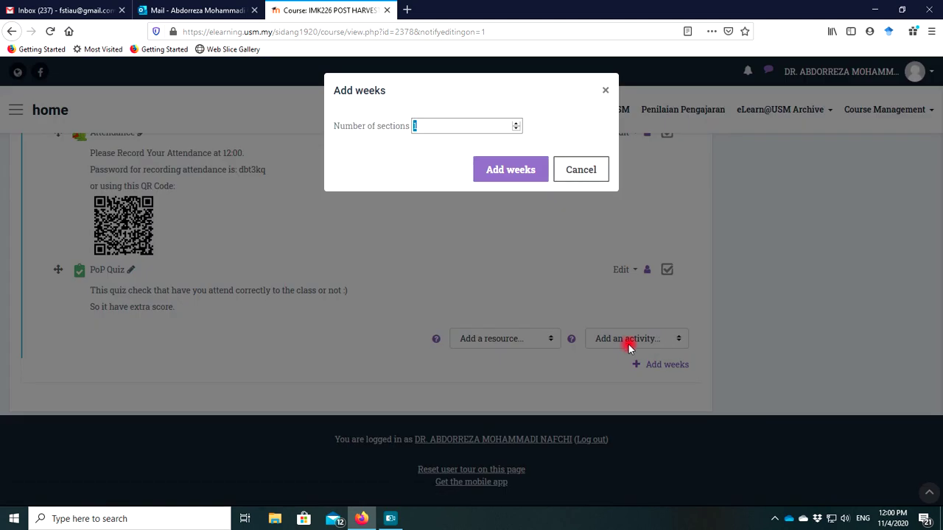
click(500, 173)
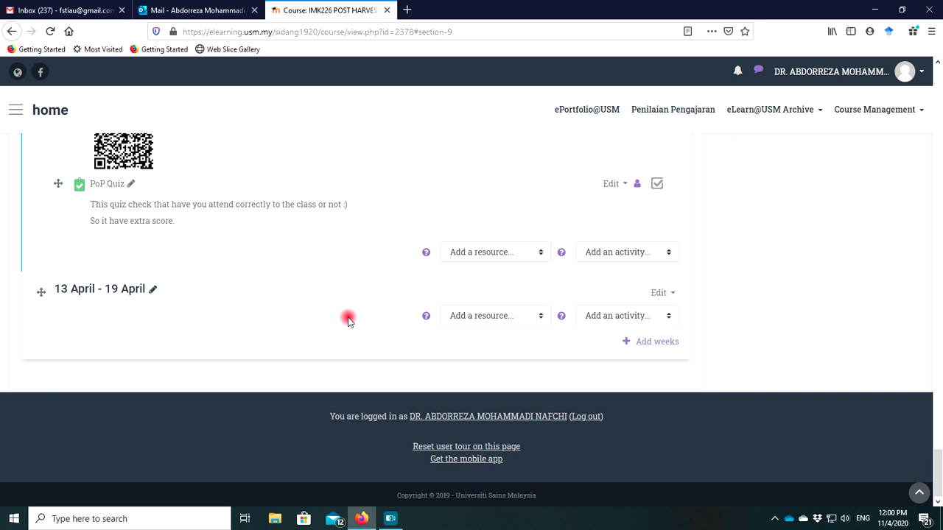
- Hide the 13 April - 19 April week from students
click(665, 292)
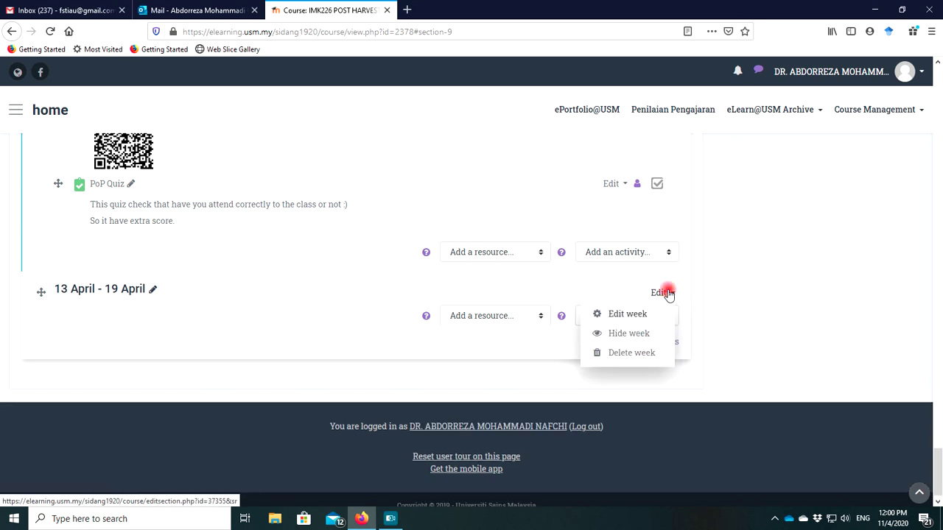
click(637, 333)
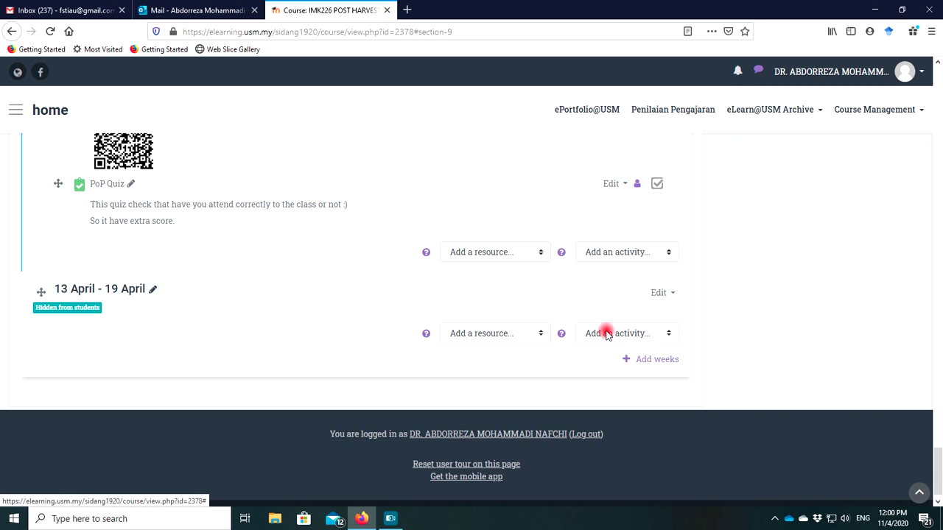
click(668, 294)
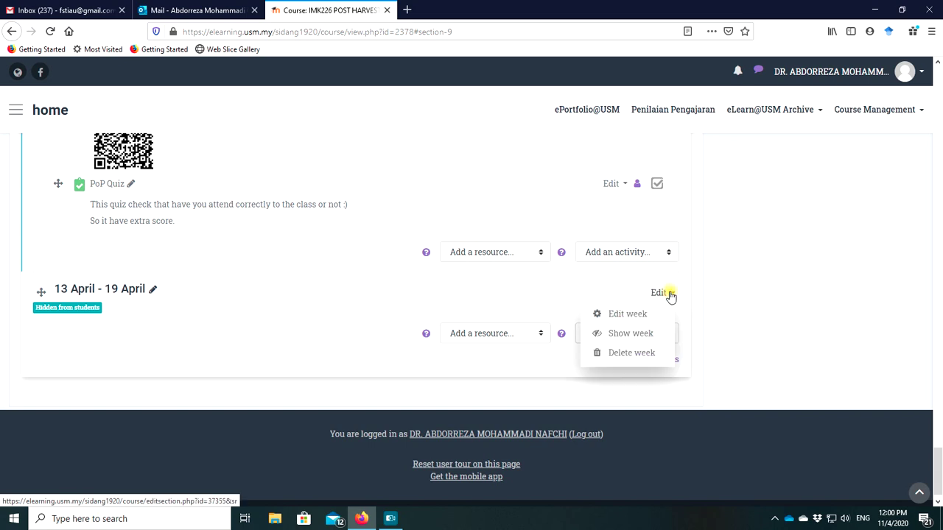
click(633, 333)
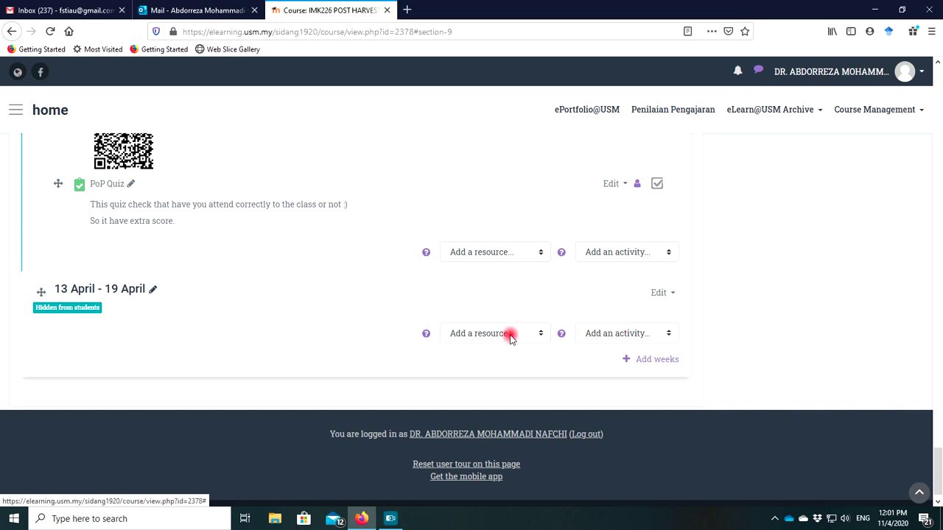
- Add an Attendance activity to the 13 April - 19 April week, with description "Please All Record Your Attendance" displayed on the course page
click(623, 335)
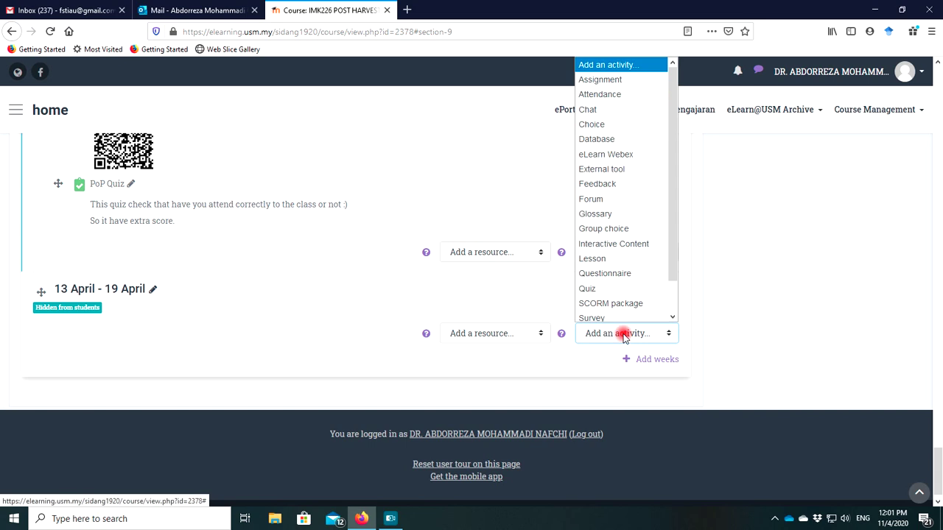
click(610, 90)
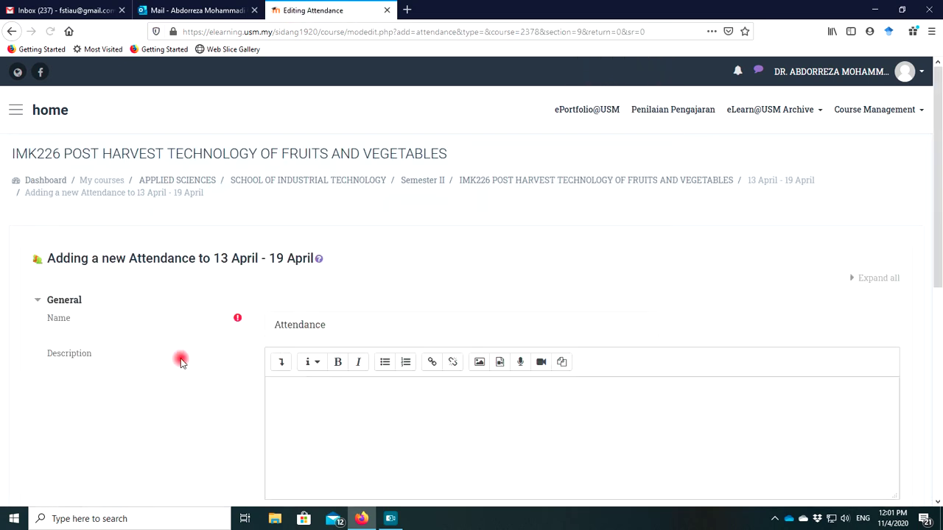
scroll(221, 364, down, 1)
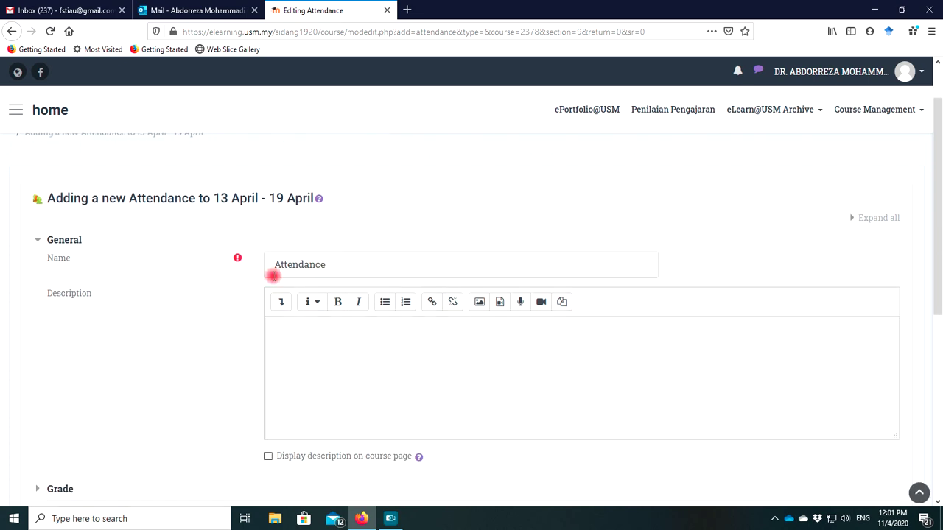
scroll(235, 282, down, 1)
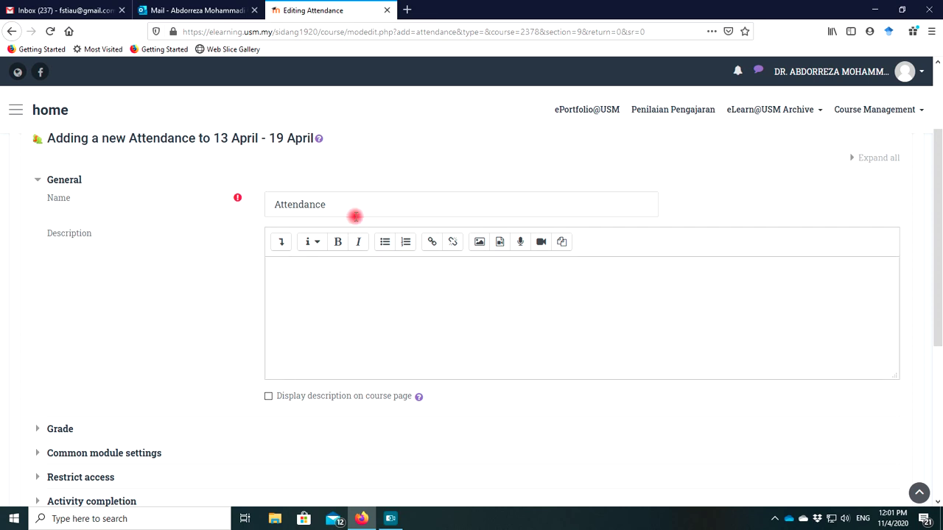
click(276, 272)
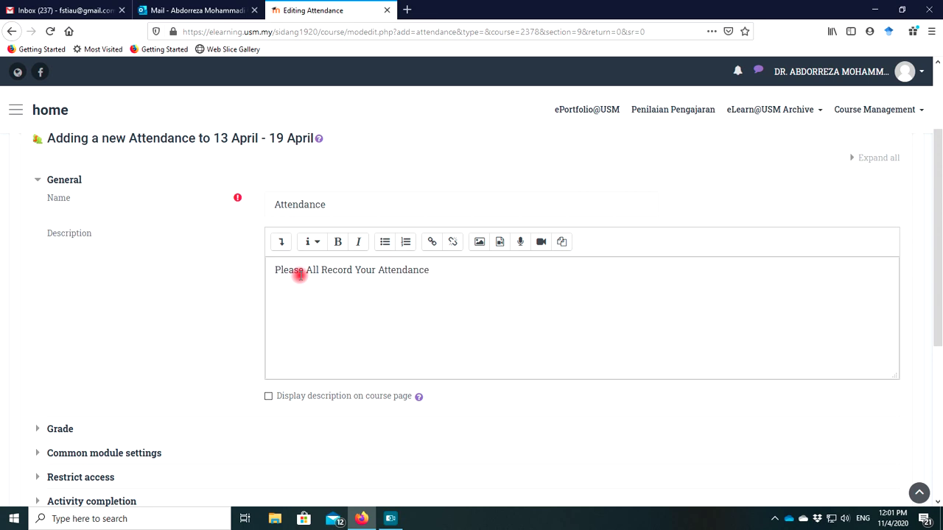
click(269, 396)
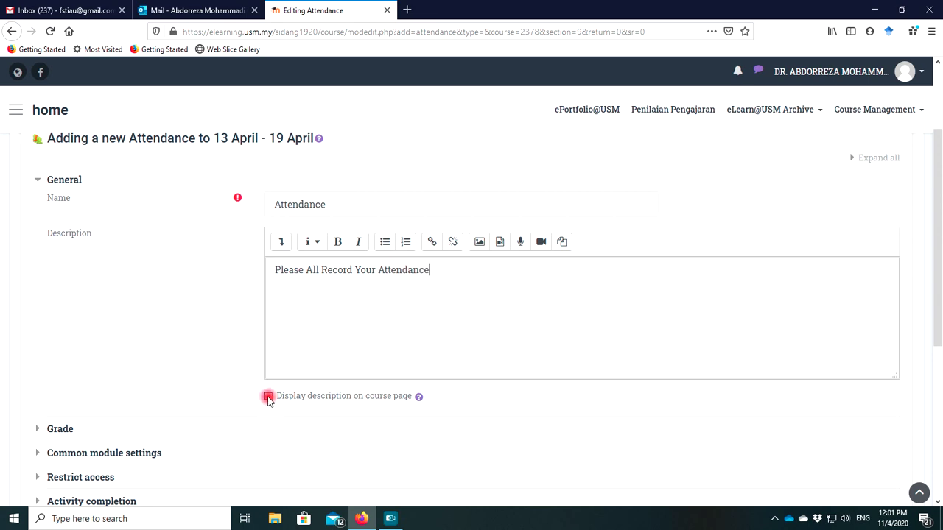
click(268, 398)
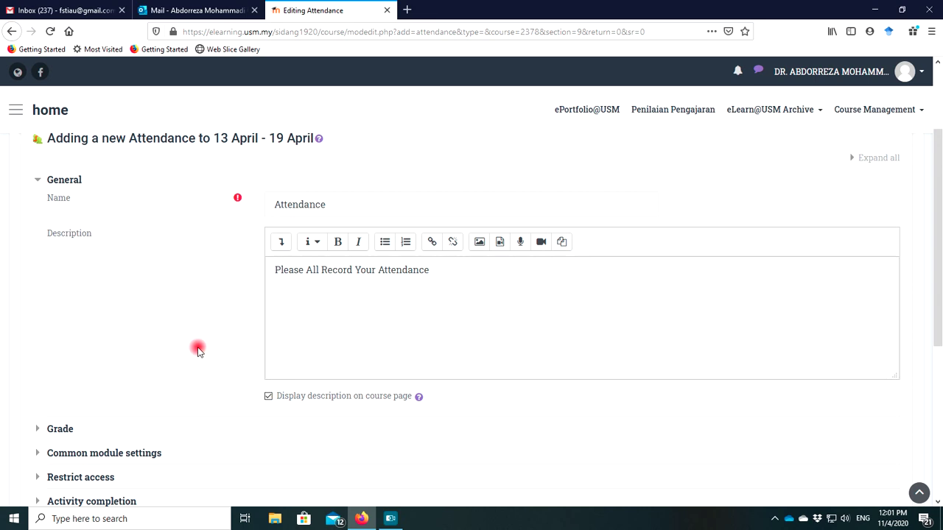
- Save the new Attendance activity and display it
scroll(220, 293, down, 3)
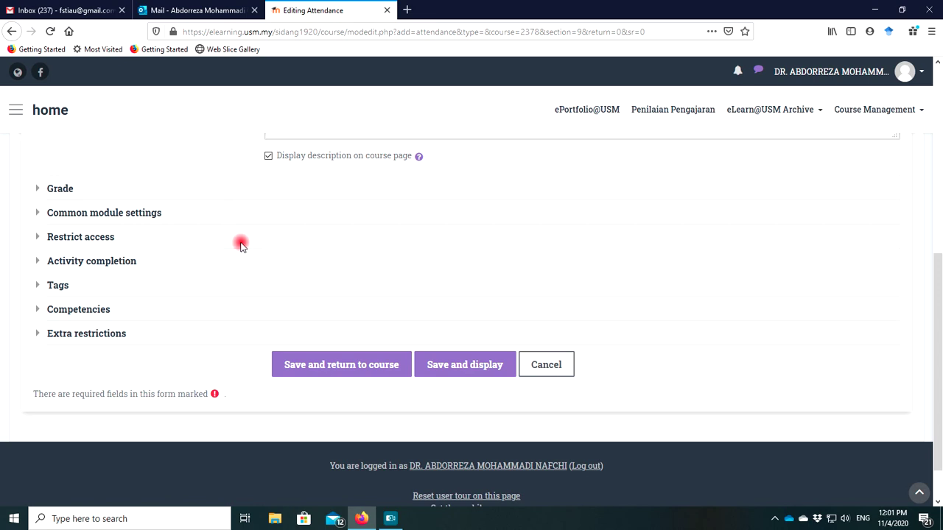
scroll(237, 251, up, 3)
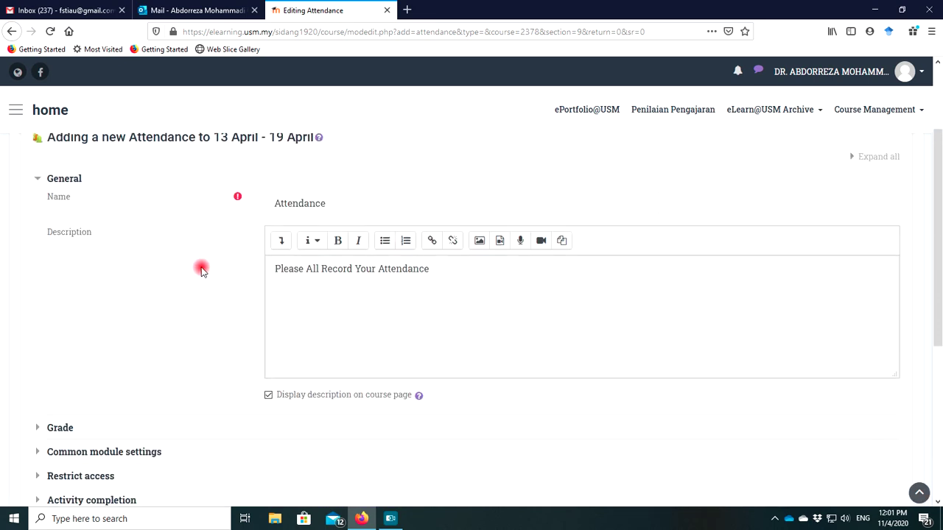
scroll(201, 271, down, 3)
click(439, 427)
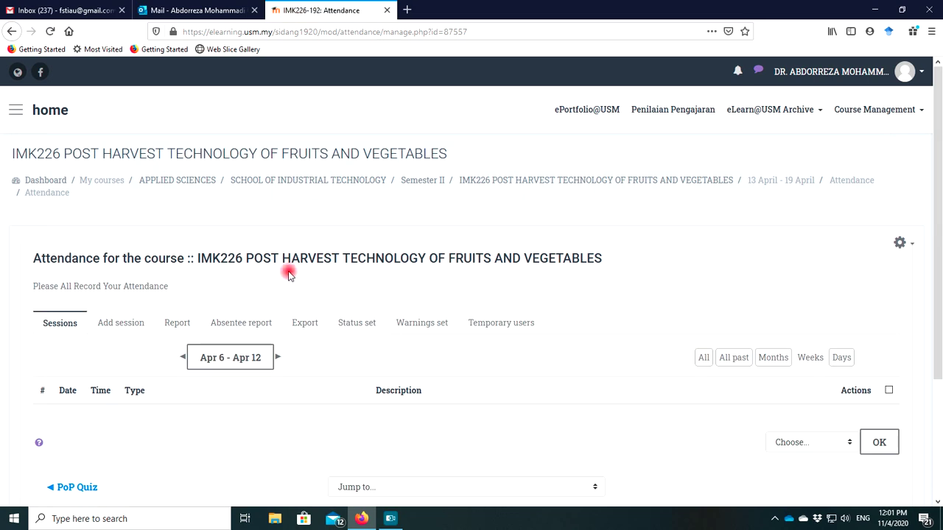
- Start adding a session to the Attendance activity and set its date to 14 April 2020
scroll(261, 278, down, 1)
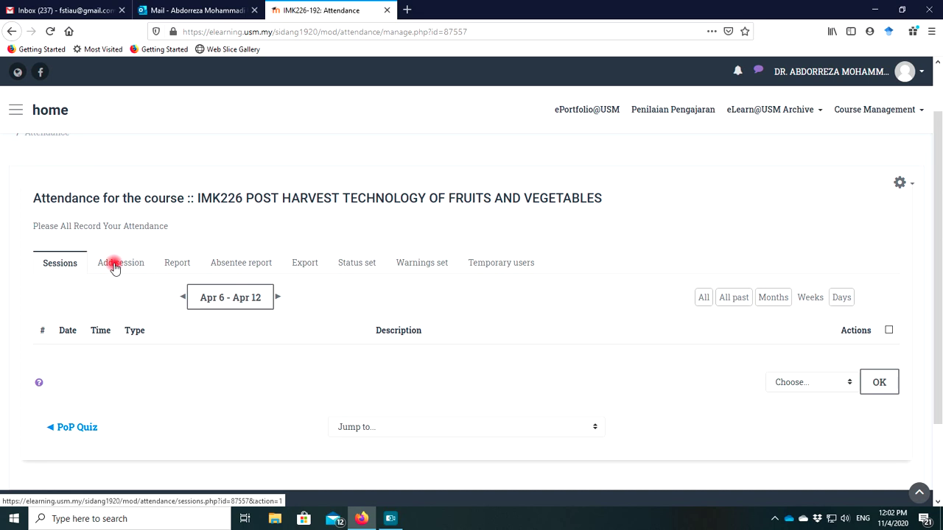
click(114, 267)
scroll(190, 295, down, 2)
scroll(190, 295, down, 4)
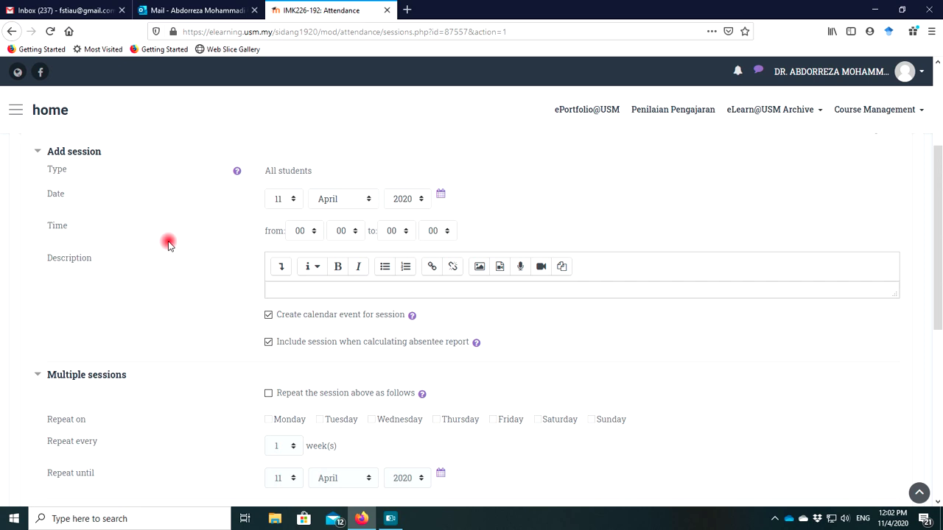
scroll(169, 243, up, 2)
scroll(196, 328, down, 4)
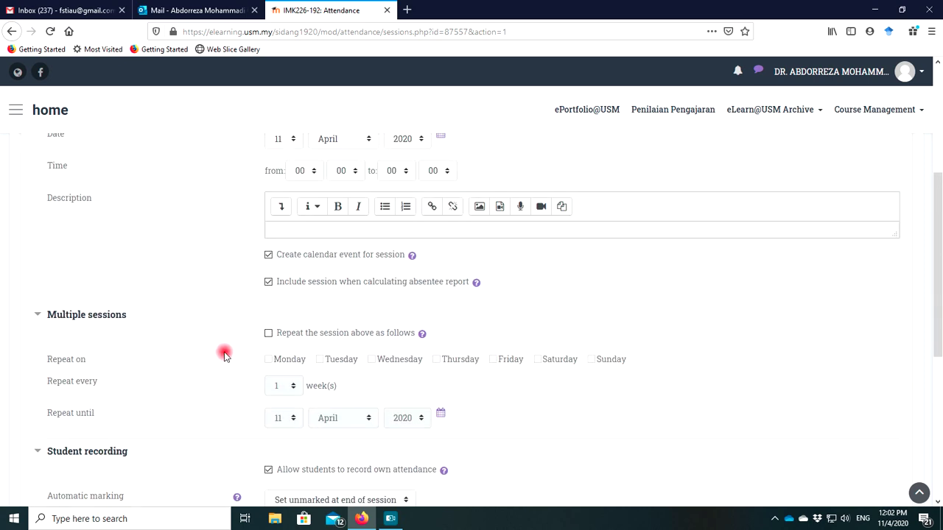
scroll(209, 356, up, 2)
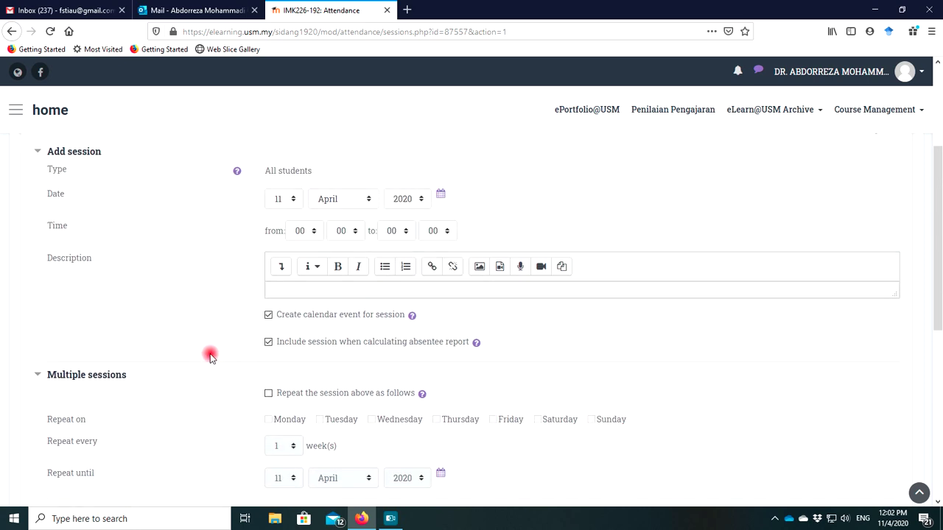
scroll(207, 356, up, 2)
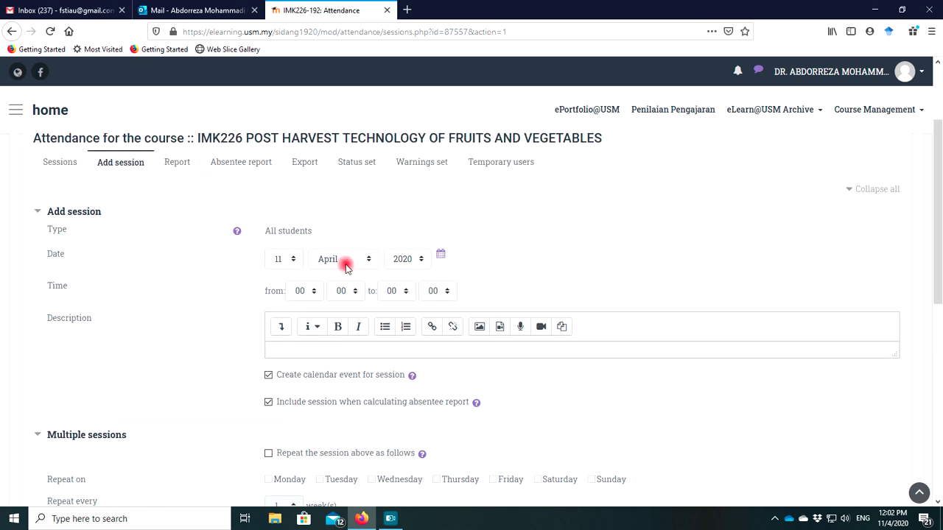
click(286, 260)
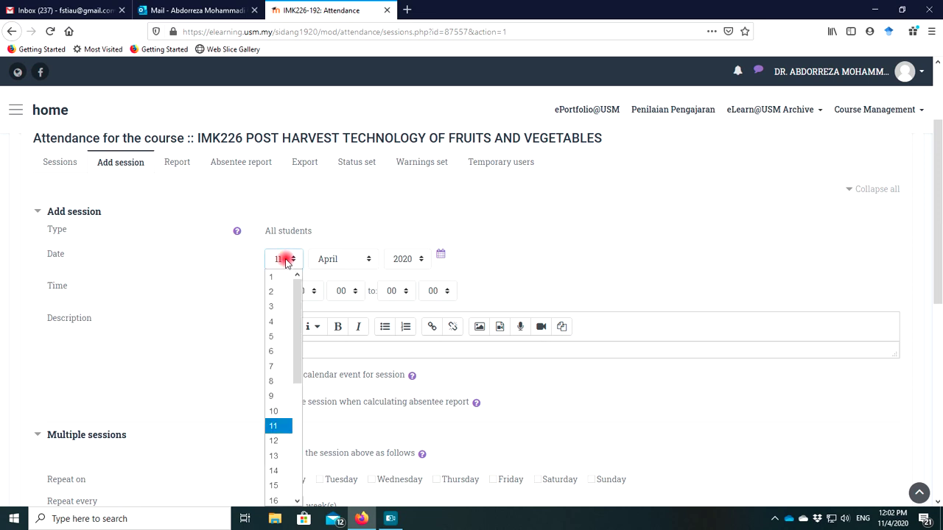
click(277, 472)
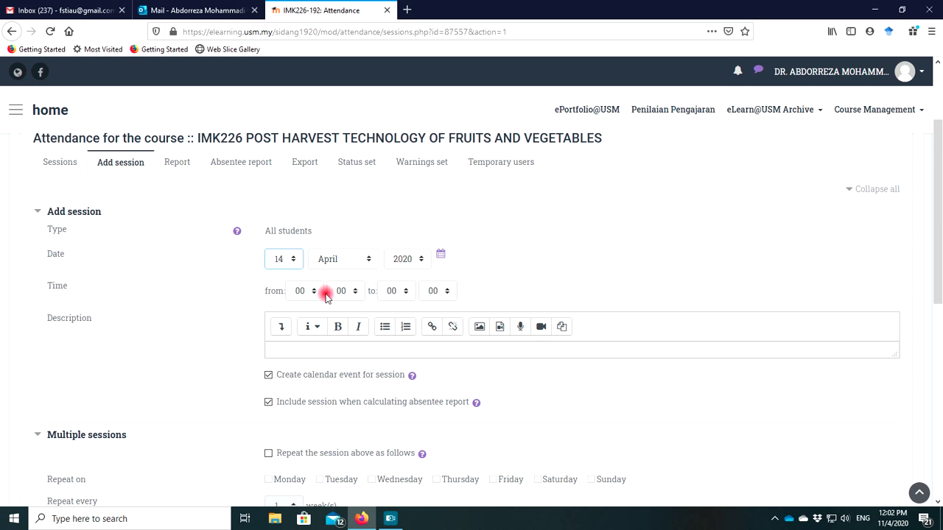
- Set the new session's time from 10:15 to 12:00
click(302, 293)
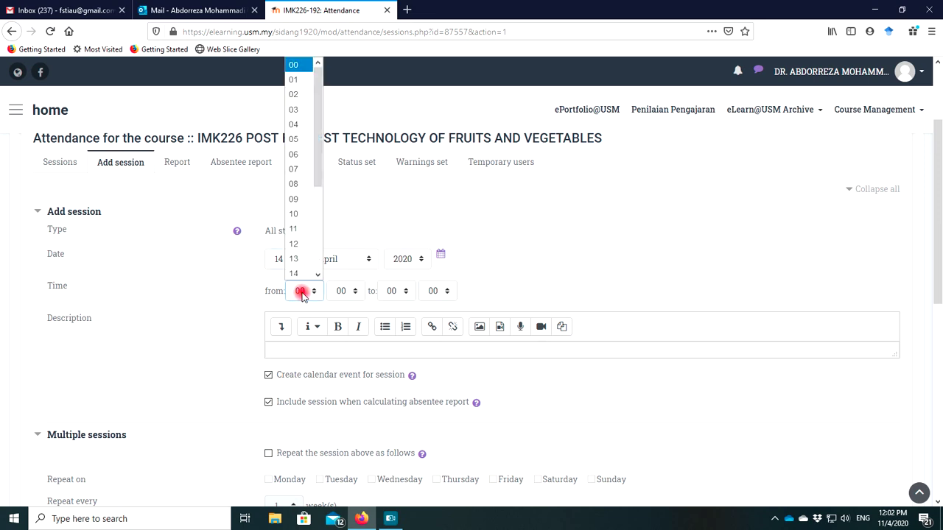
click(300, 213)
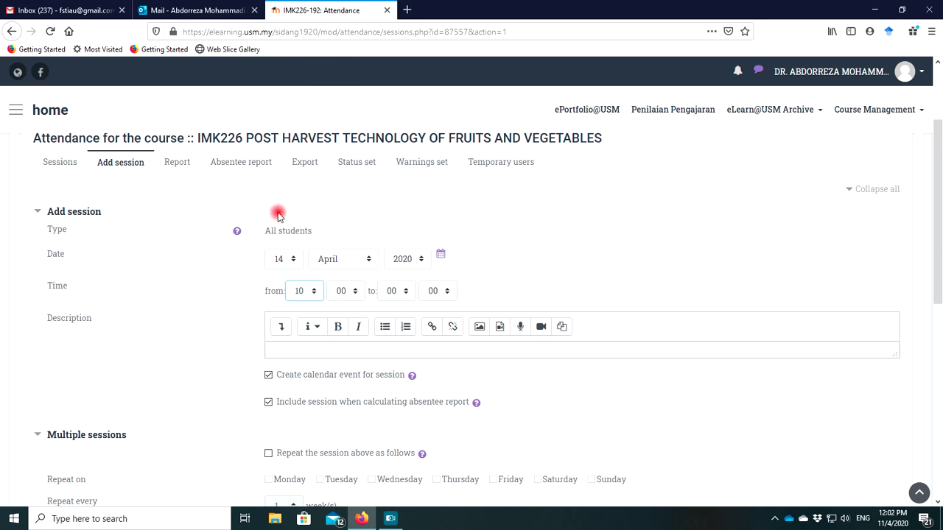
click(345, 291)
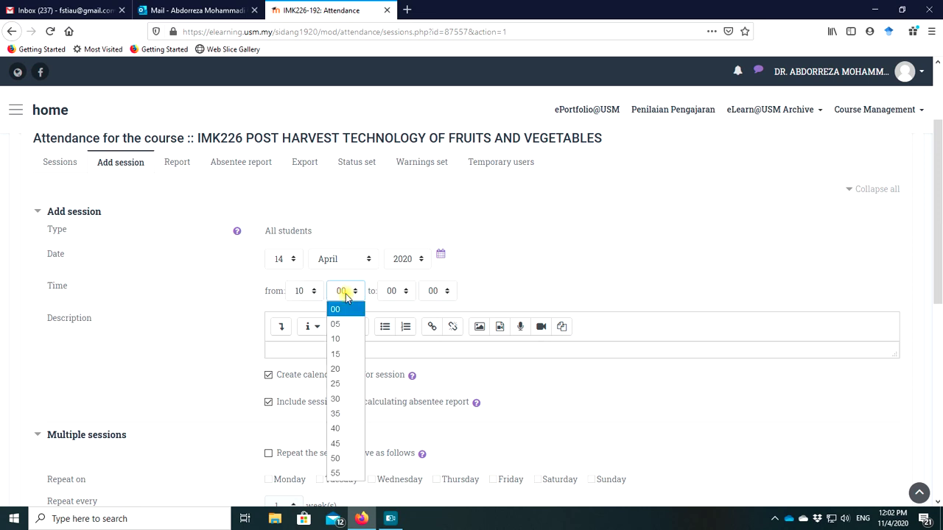
click(341, 354)
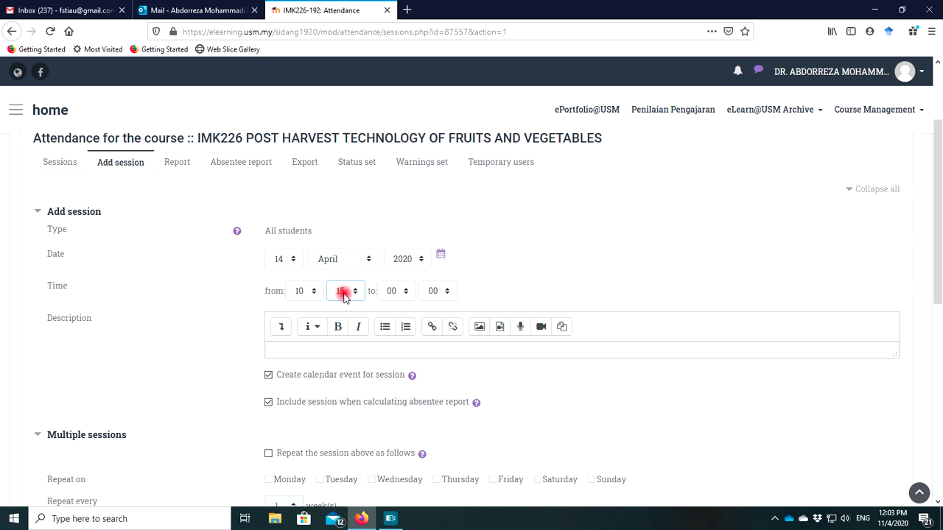
click(402, 292)
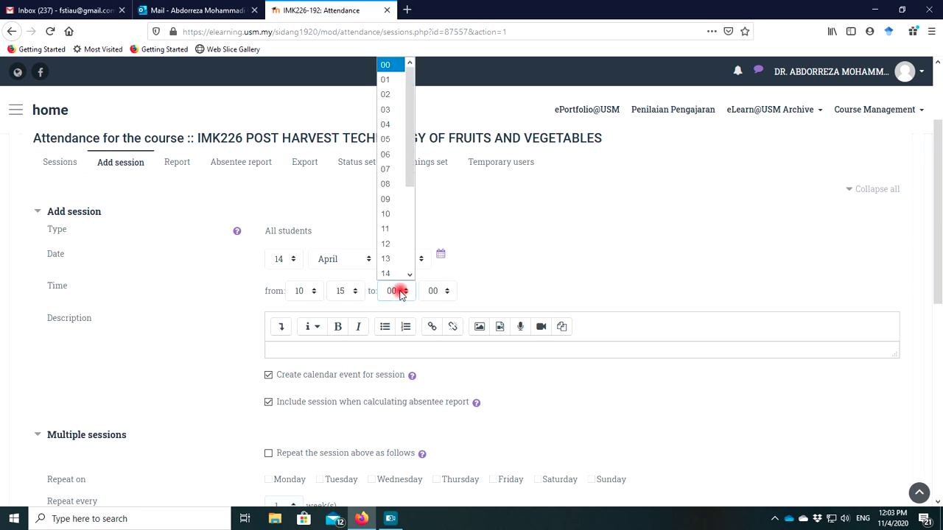
click(390, 243)
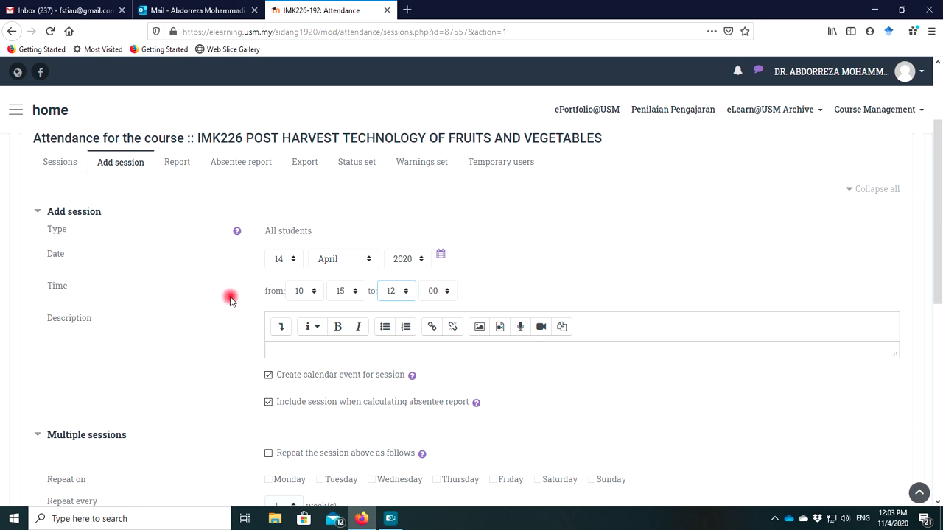
- Check the repeat and student recording options and add the session to the Attendance activity
scroll(230, 299, down, 1)
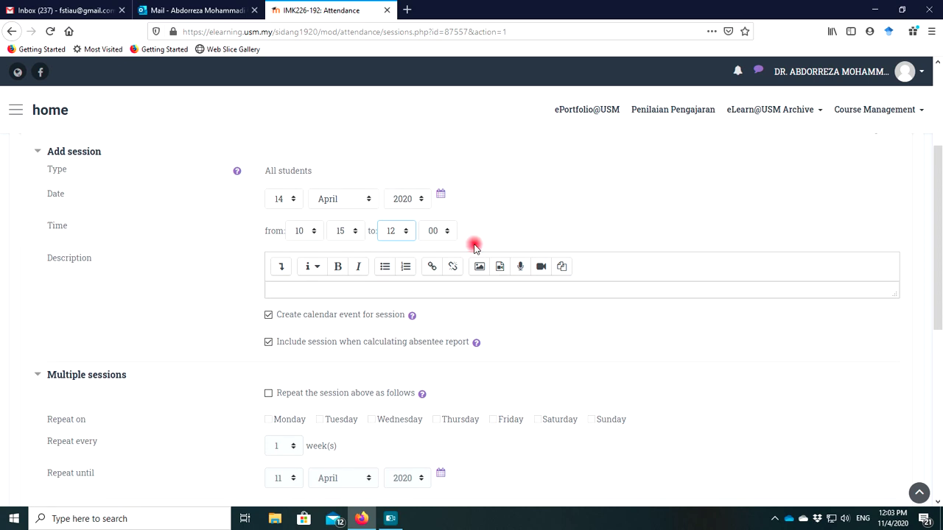
scroll(263, 277, down, 2)
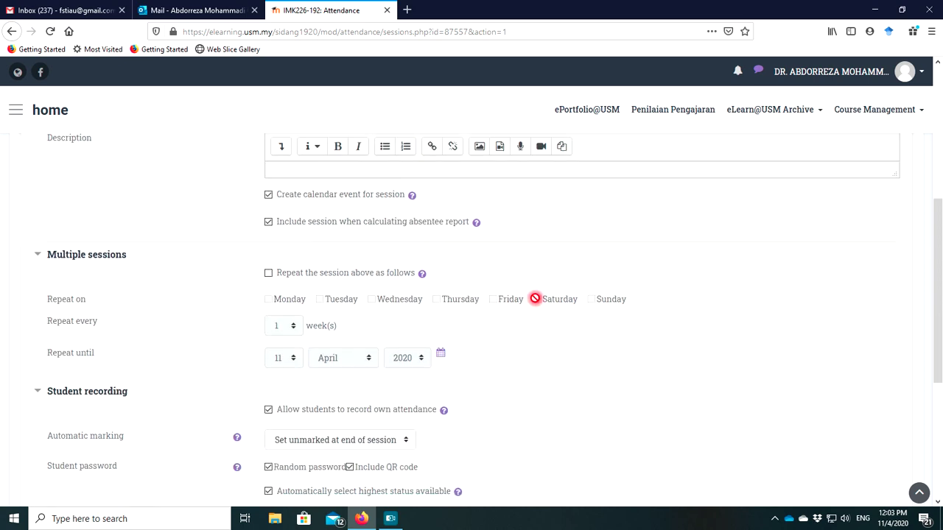
scroll(533, 297, down, 3)
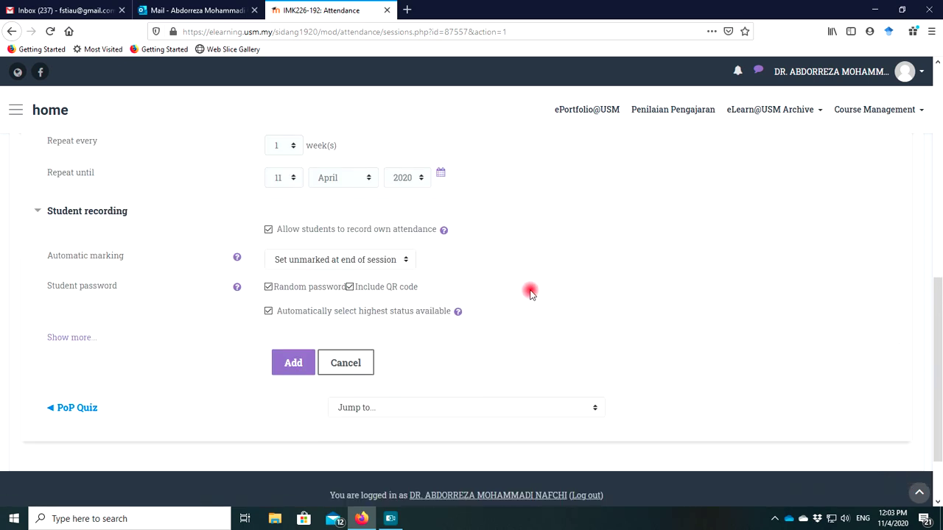
scroll(530, 292, up, 3)
scroll(530, 292, up, 3)
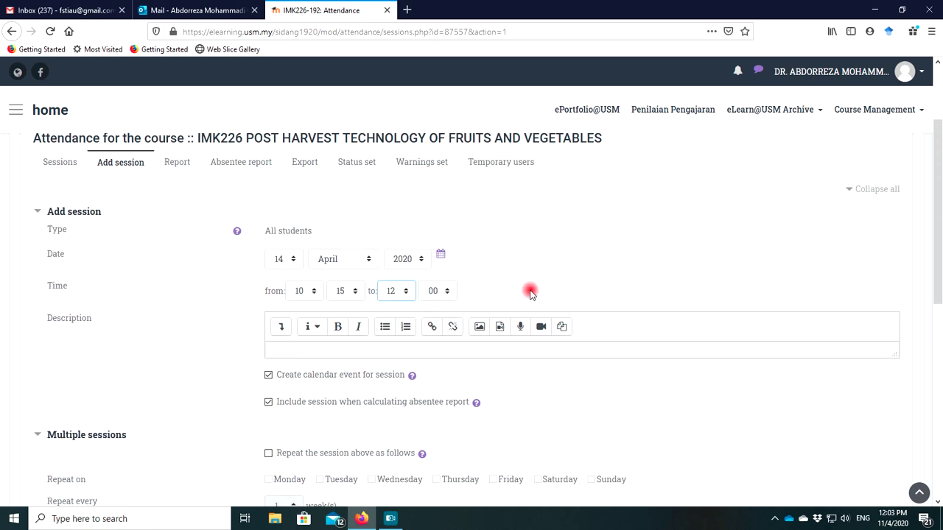
scroll(501, 290, down, 4)
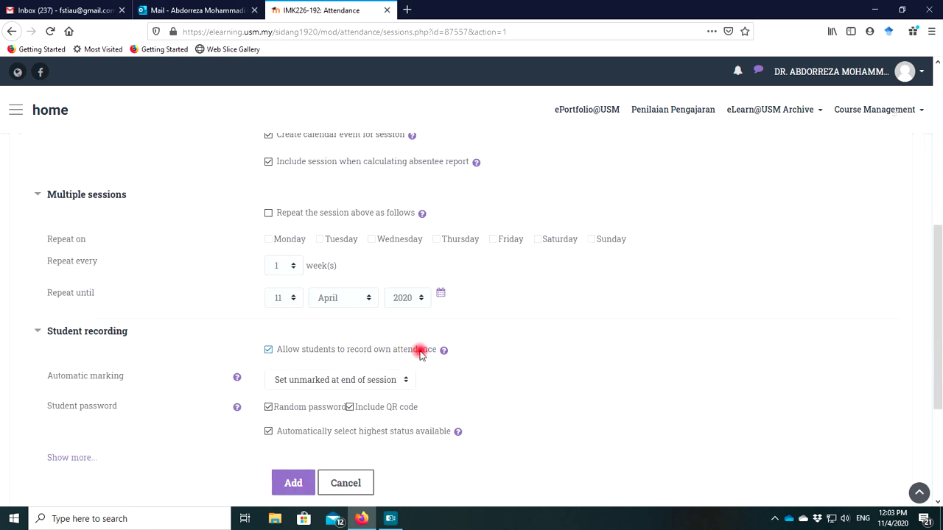
scroll(354, 423, down, 1)
click(286, 429)
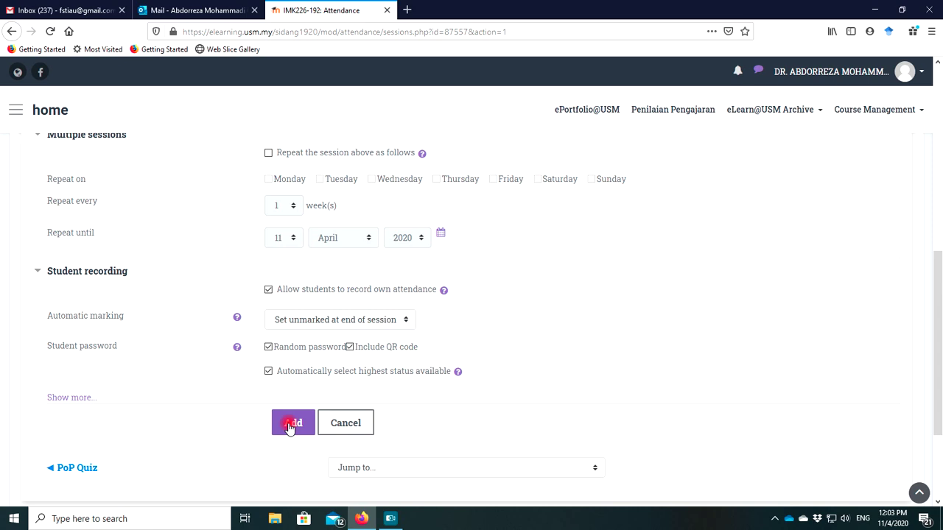
click(289, 427)
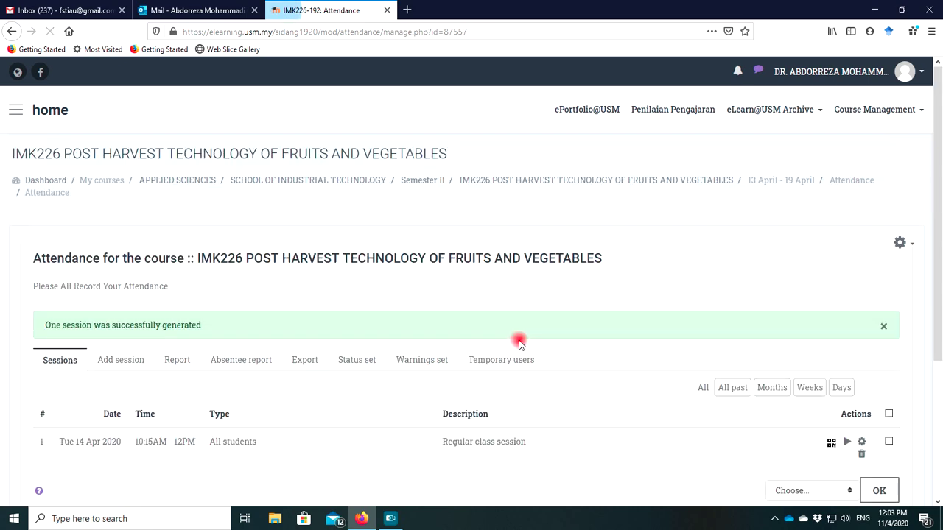
- Open the QR code of the 14 April session in its own browser tab and return to the session list
scroll(435, 340, down, 3)
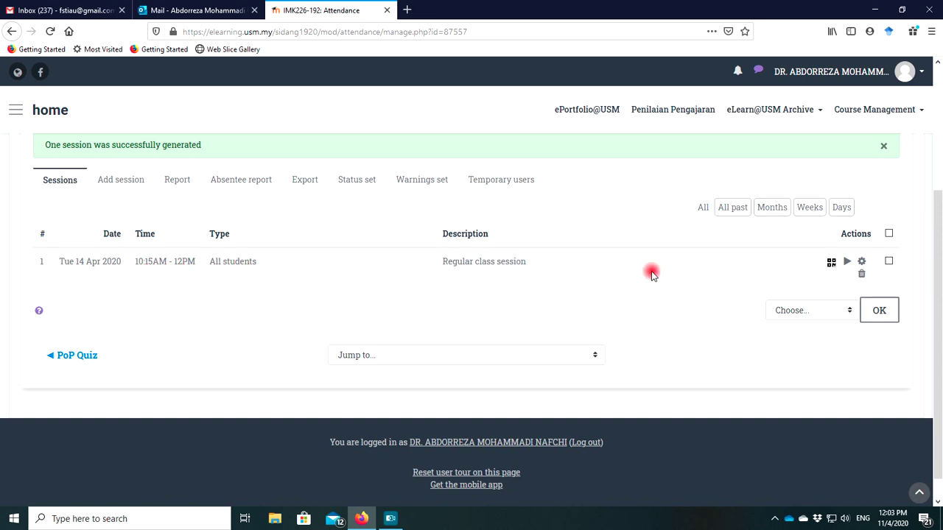
click(831, 263)
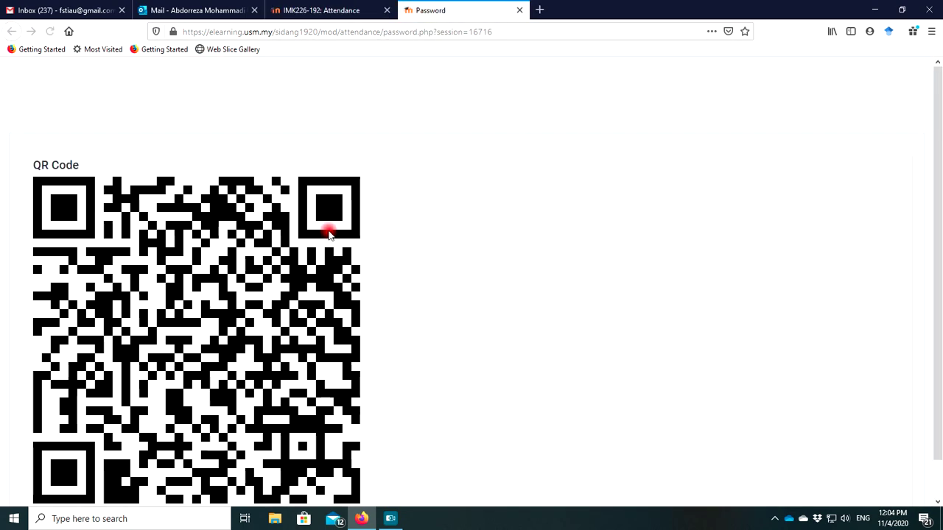
click(318, 12)
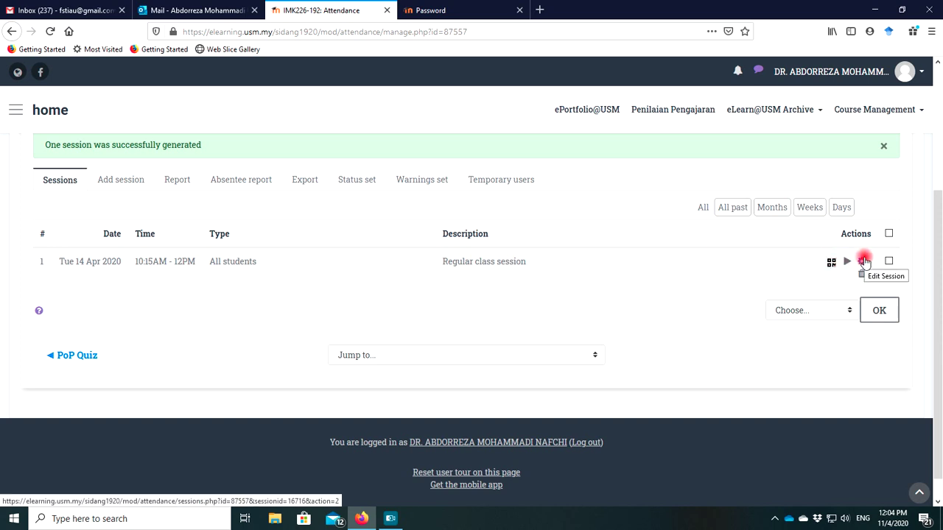
- Copy the student password from the 14 April session's settings and leave the settings without saving changes
click(864, 262)
scroll(457, 259, down, 5)
scroll(452, 266, down, 2)
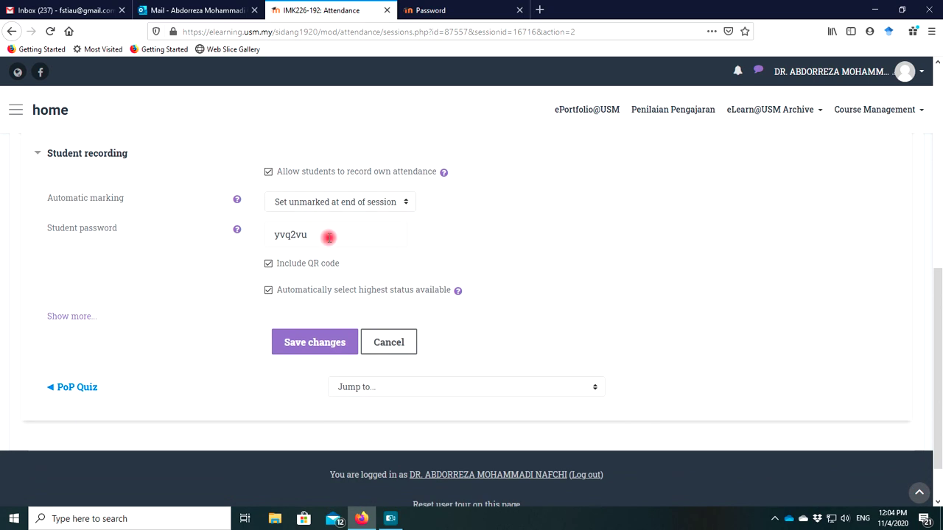
drag(321, 235, 269, 235)
right_click(293, 236)
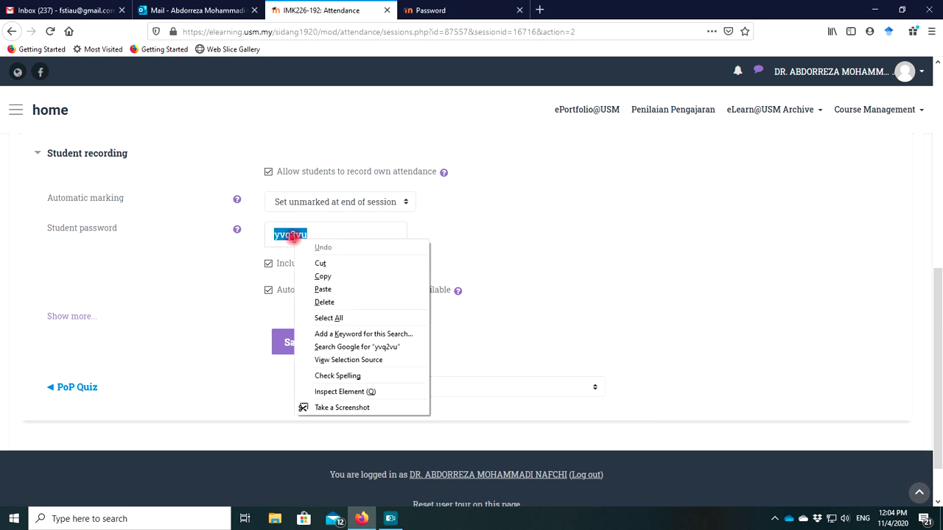
click(317, 277)
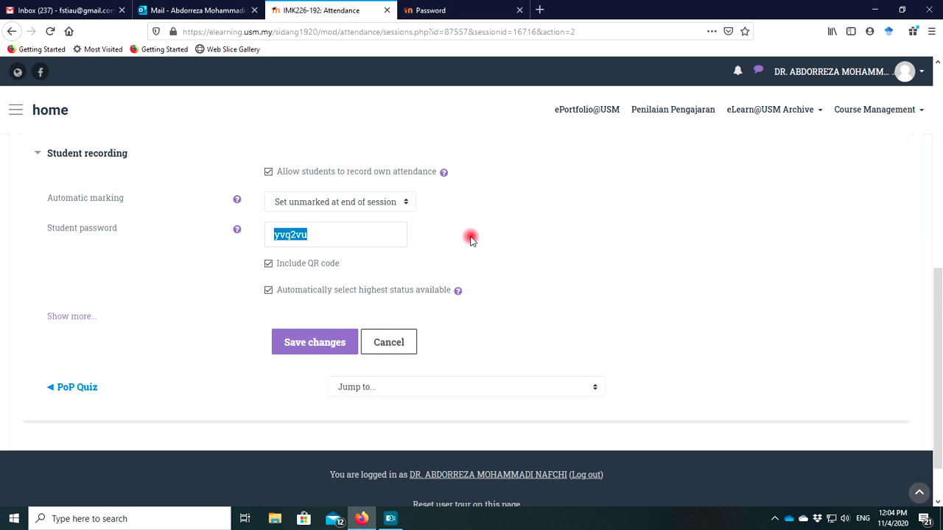
click(376, 343)
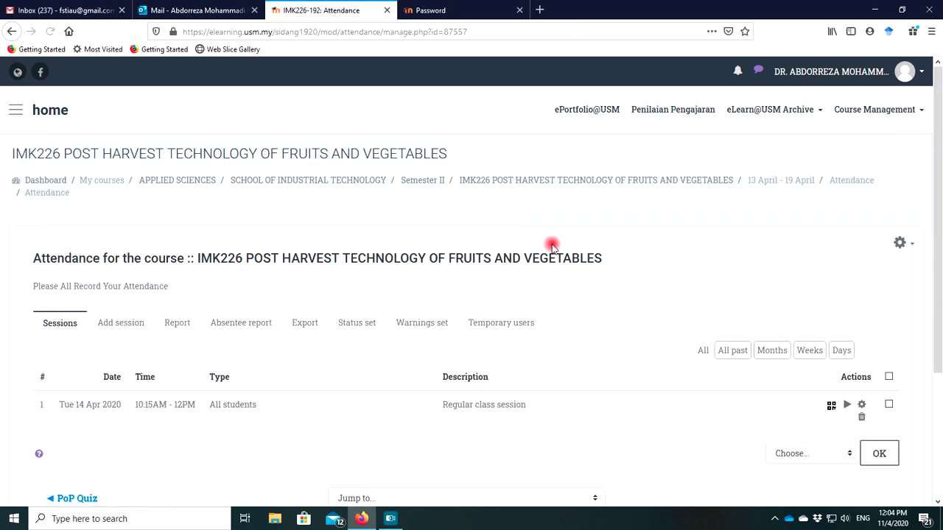
- Return to the 13 April - 19 April week on the course page
scroll(604, 249, down, 3)
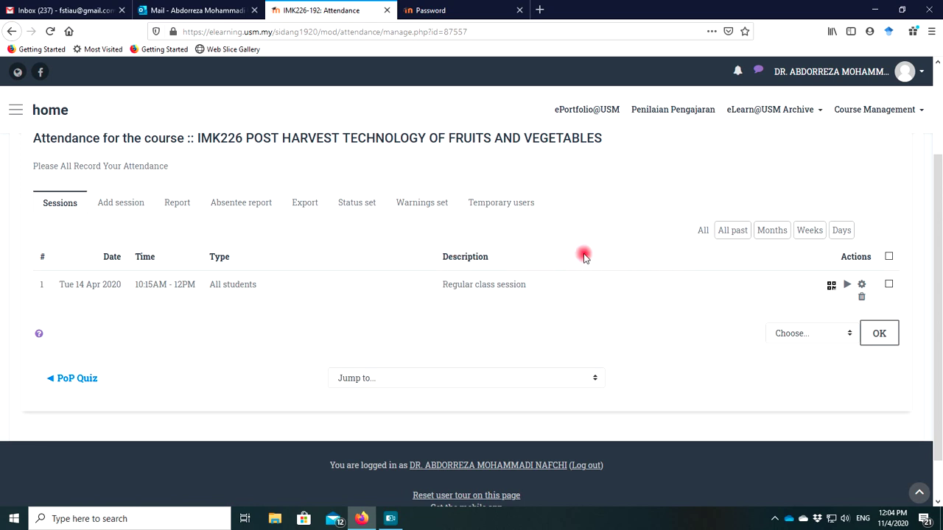
scroll(578, 257, up, 1)
scroll(578, 257, up, 1)
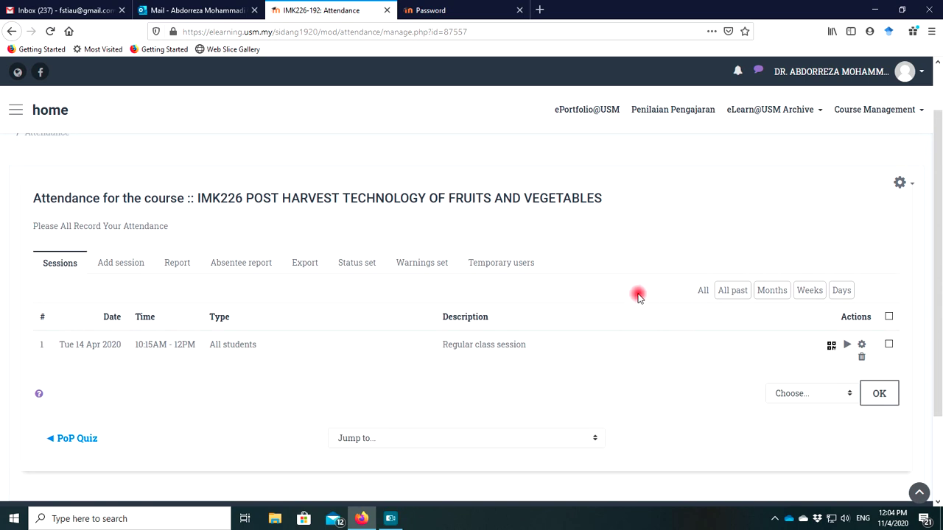
scroll(614, 334, up, 1)
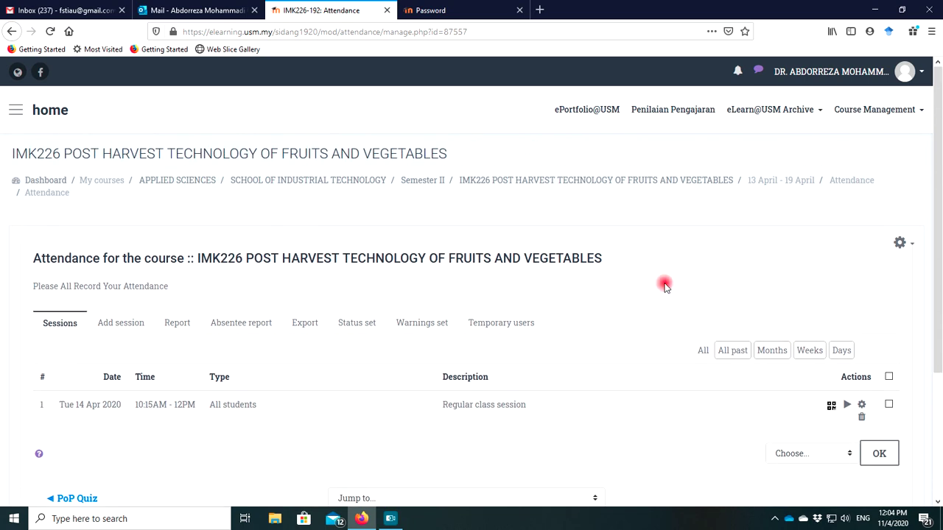
click(784, 185)
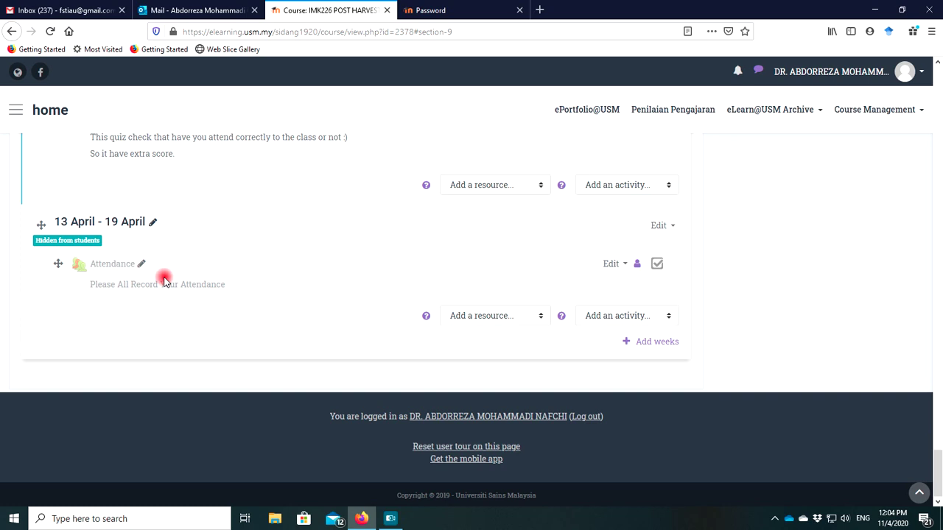
- Edit the Attendance activity's settings and add the description line "For recording attendance use this password:" followed by the copied student password
click(612, 265)
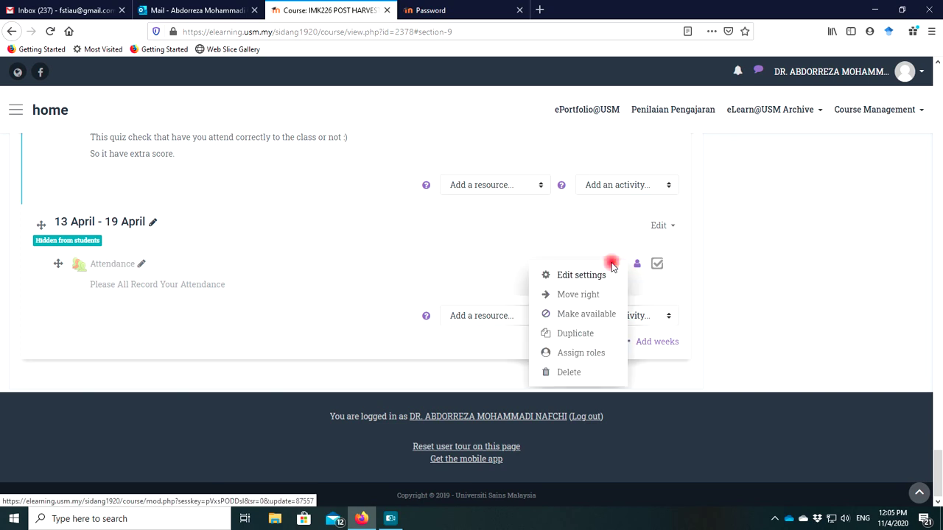
click(585, 276)
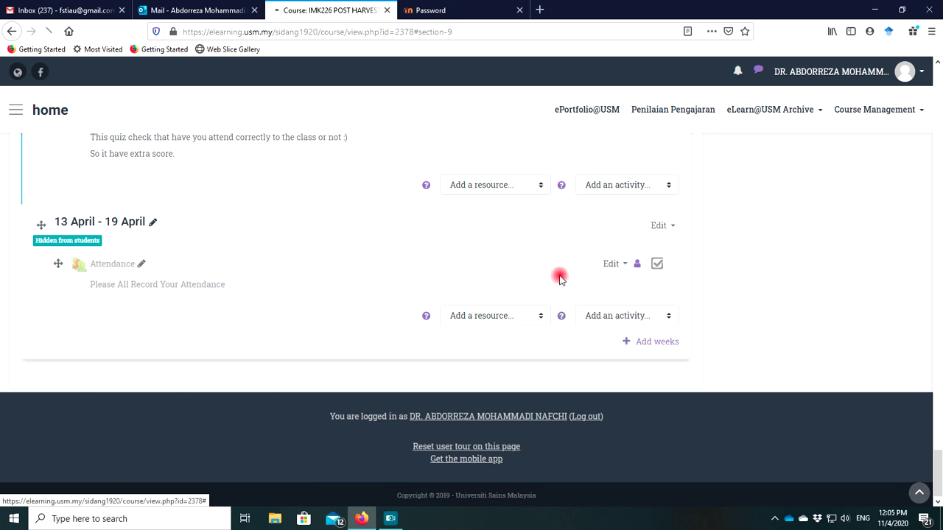
scroll(439, 266, down, 3)
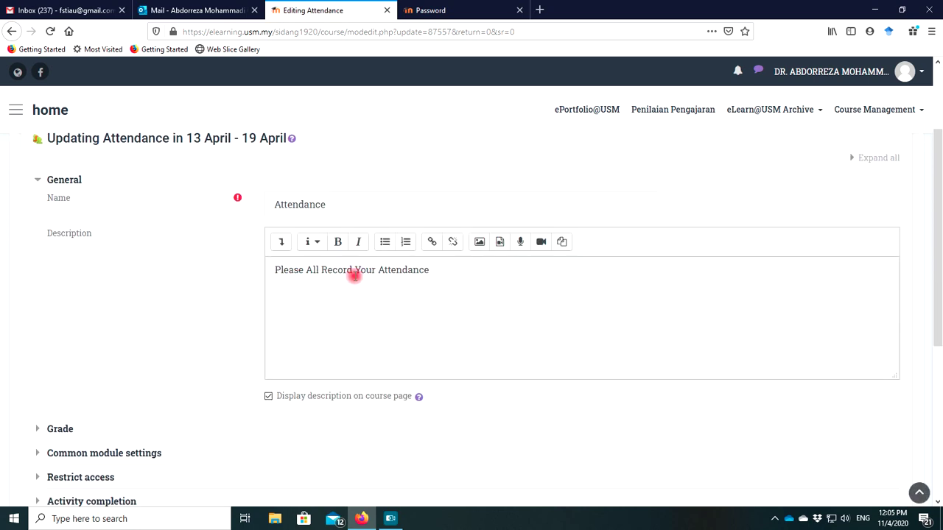
click(461, 278)
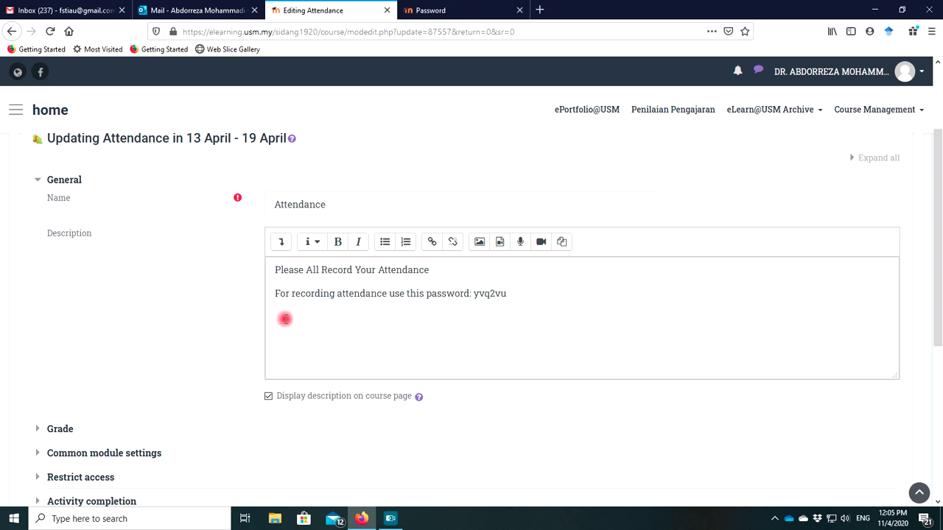
- Copy the session's QR code image from the Password page and paste it below the password line in the Attendance description
click(455, 8)
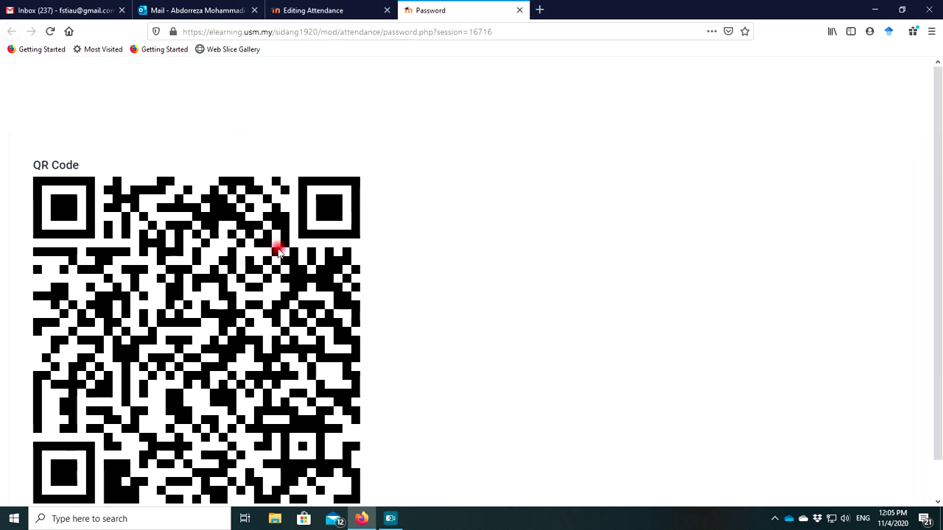
scroll(269, 254, down, 1)
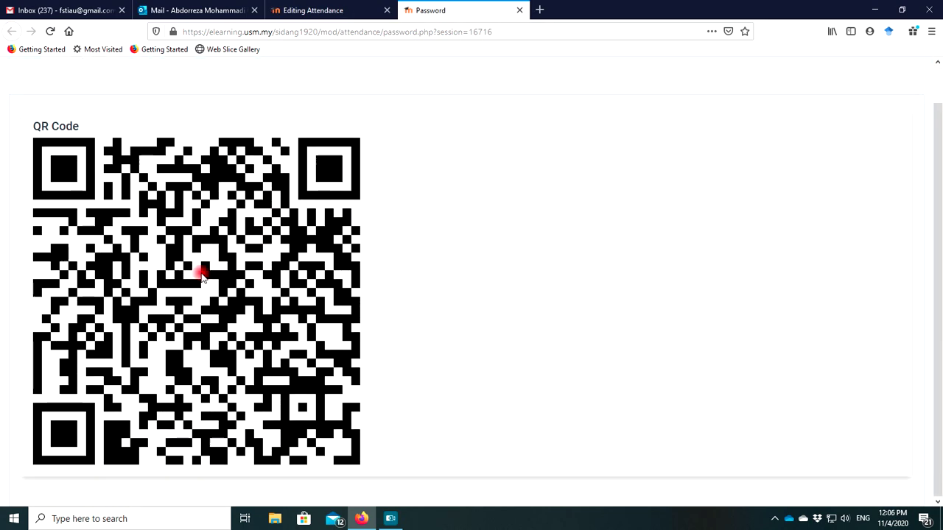
right_click(193, 274)
click(219, 296)
click(330, 14)
click(314, 320)
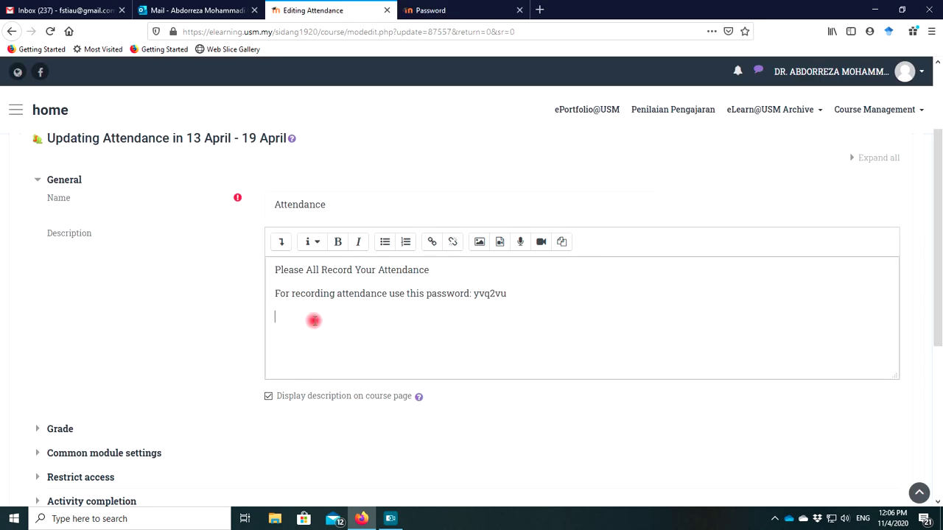
key(ctrl+v)
scroll(442, 305, down, 3)
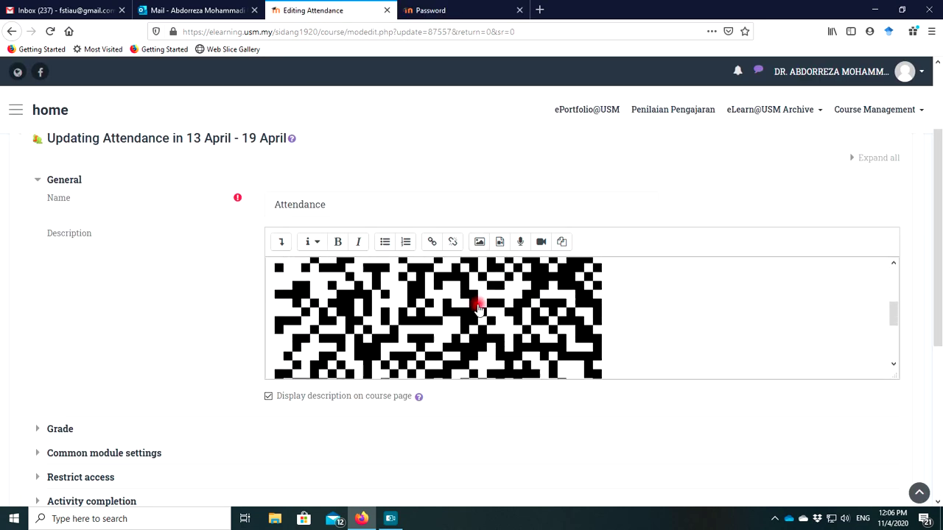
scroll(427, 328, up, 3)
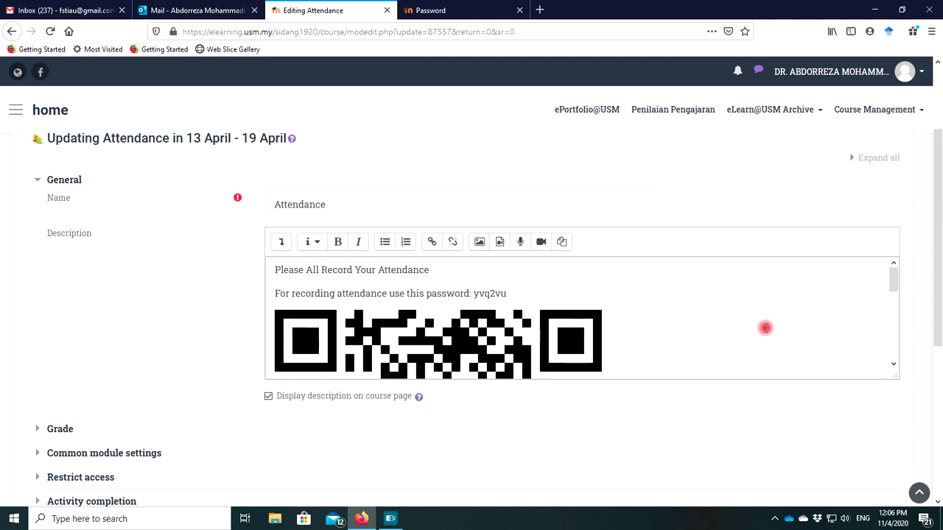
- Resize the QR code image in the Attendance description to 100 x 100 and save the image
click(451, 346)
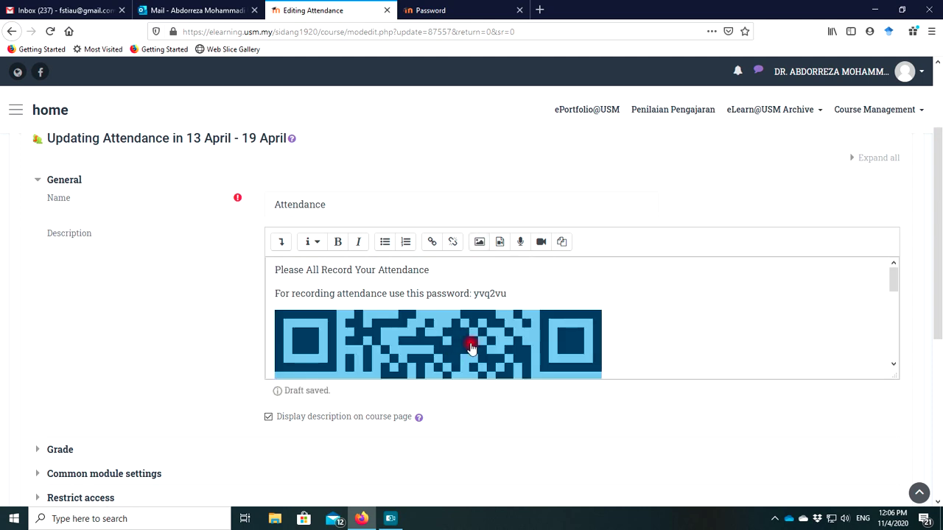
click(479, 243)
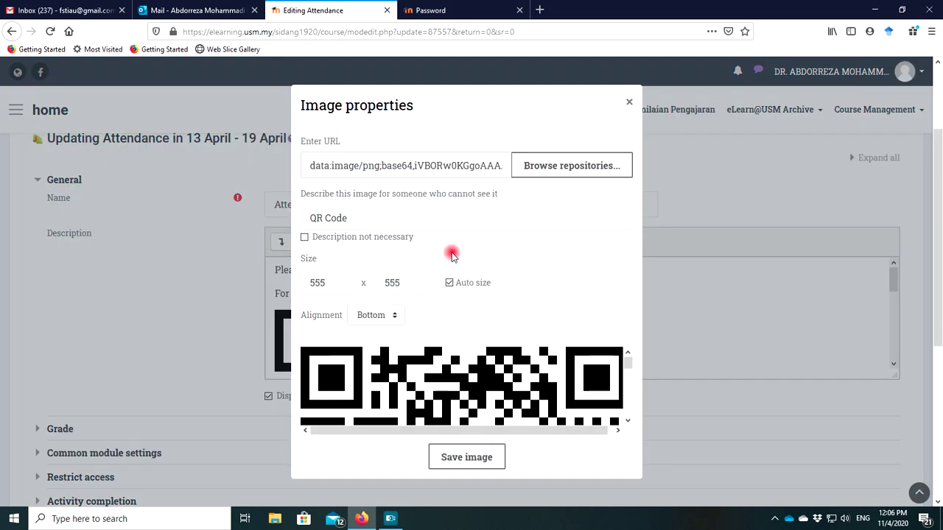
double_click(322, 285)
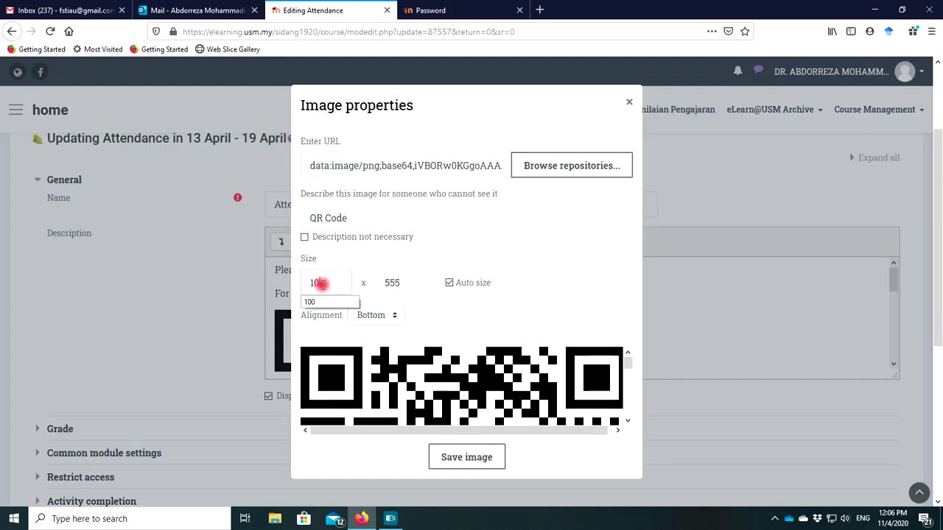
click(414, 284)
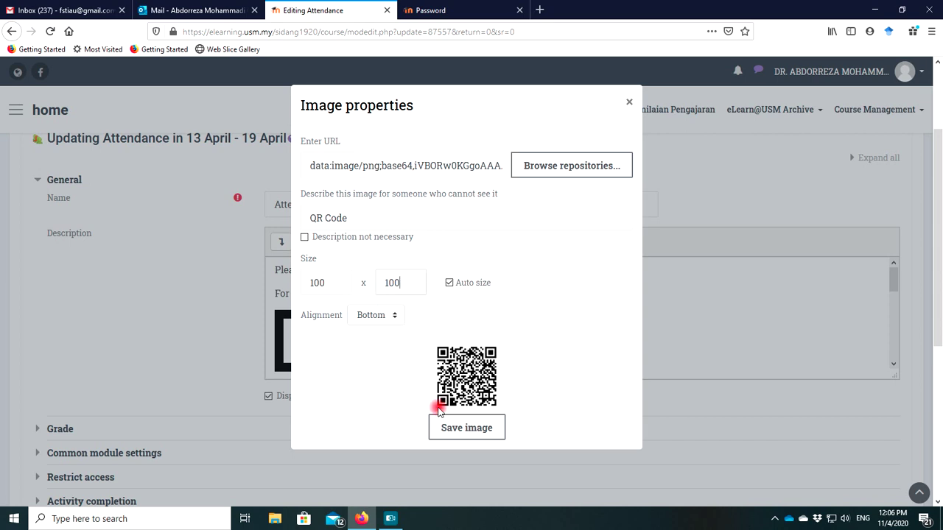
click(450, 427)
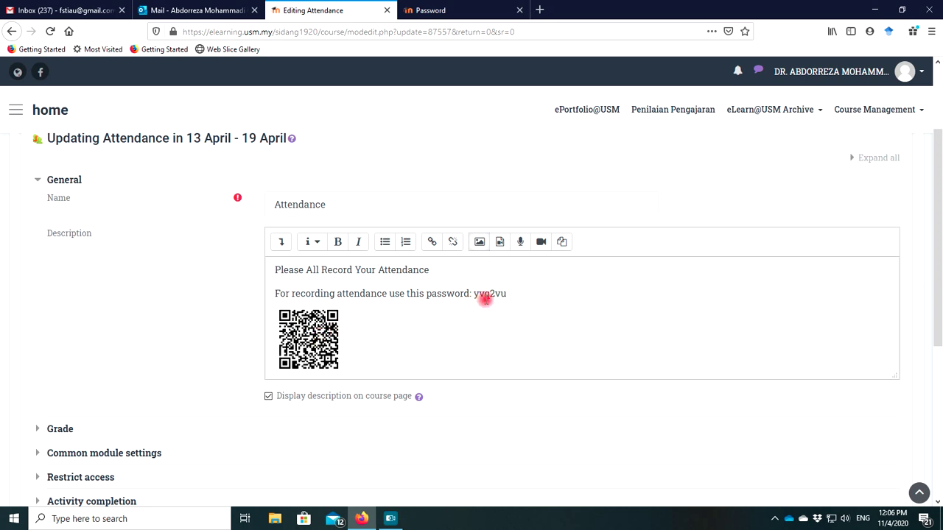
- Save and display the Attendance activity, and return to the 13 April - 19 April week on the course page
scroll(476, 324, down, 8)
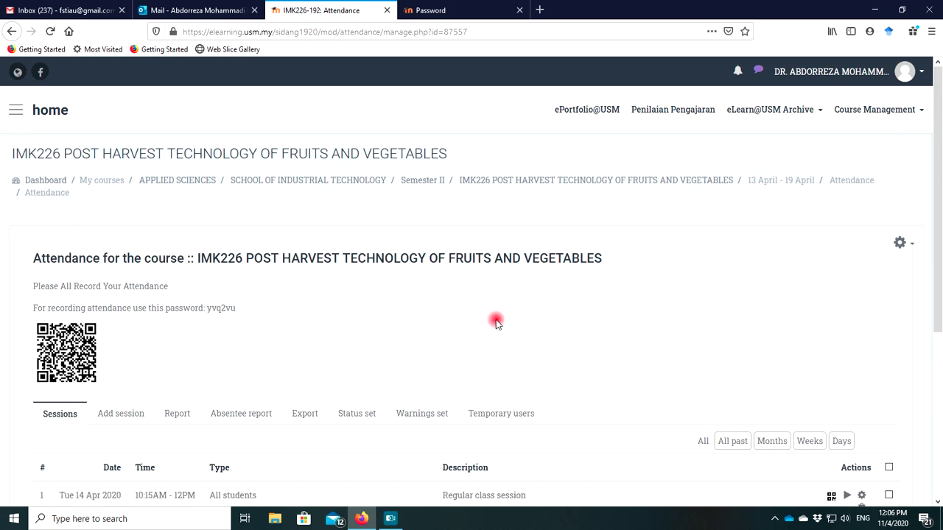
scroll(412, 322, down, 3)
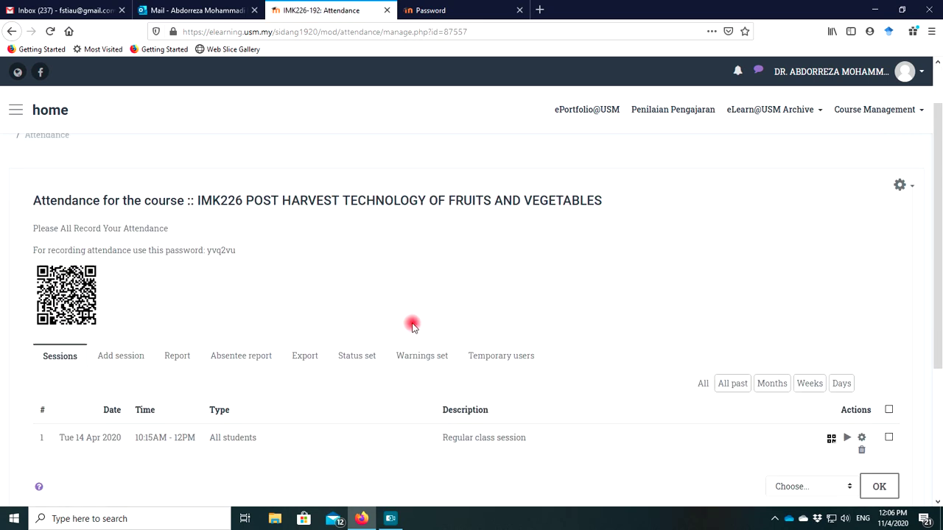
scroll(387, 341, up, 3)
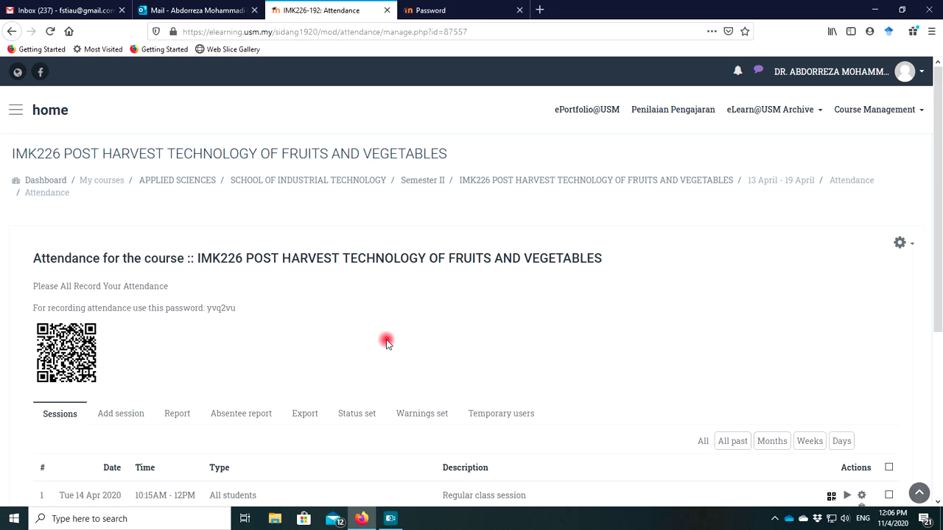
click(790, 183)
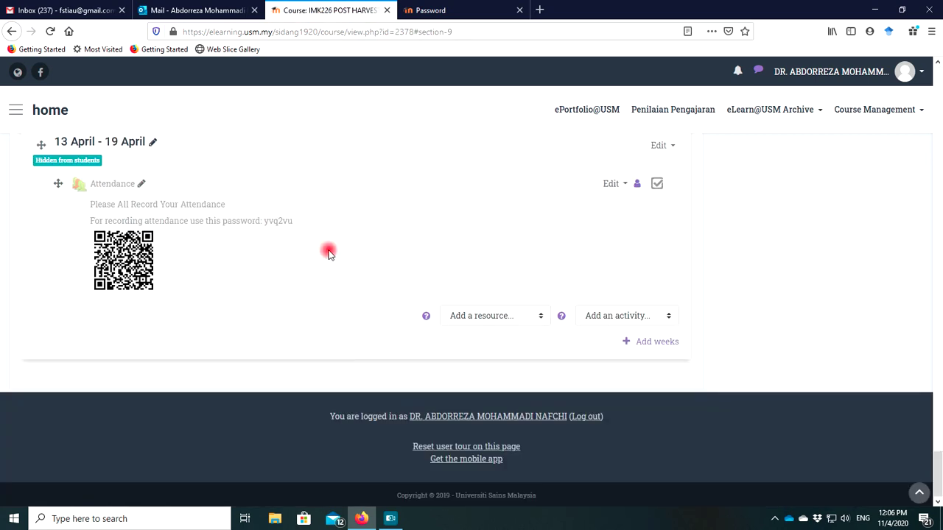
- Check the editing options of the Attendance activity and of the 13 April - 19 April week without choosing any
click(617, 184)
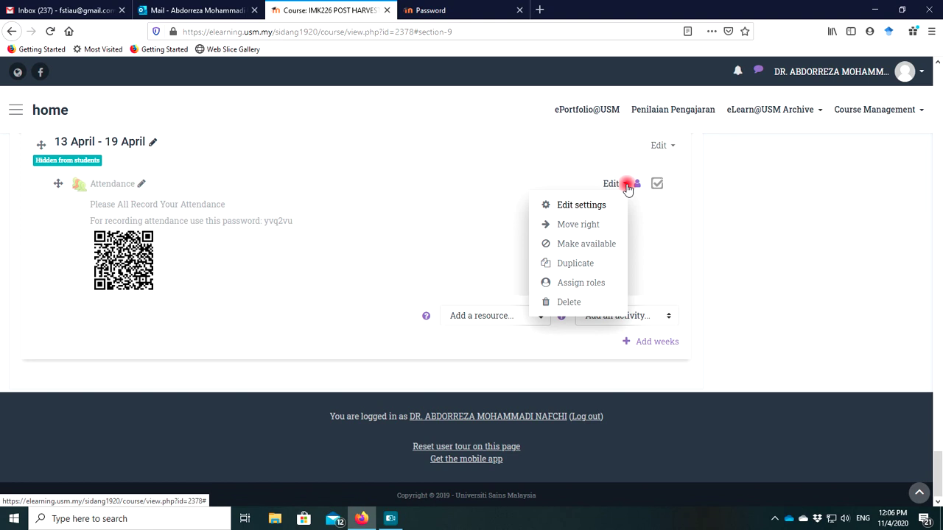
click(660, 145)
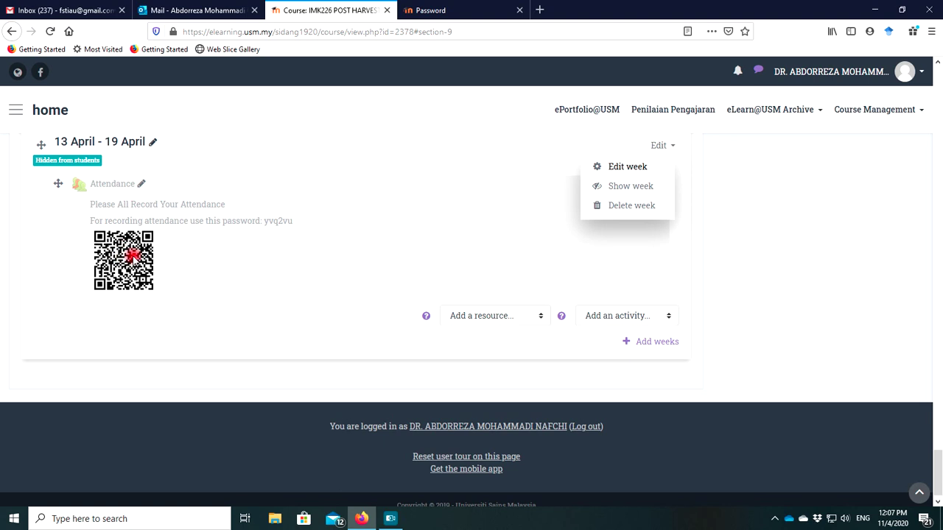
click(331, 324)
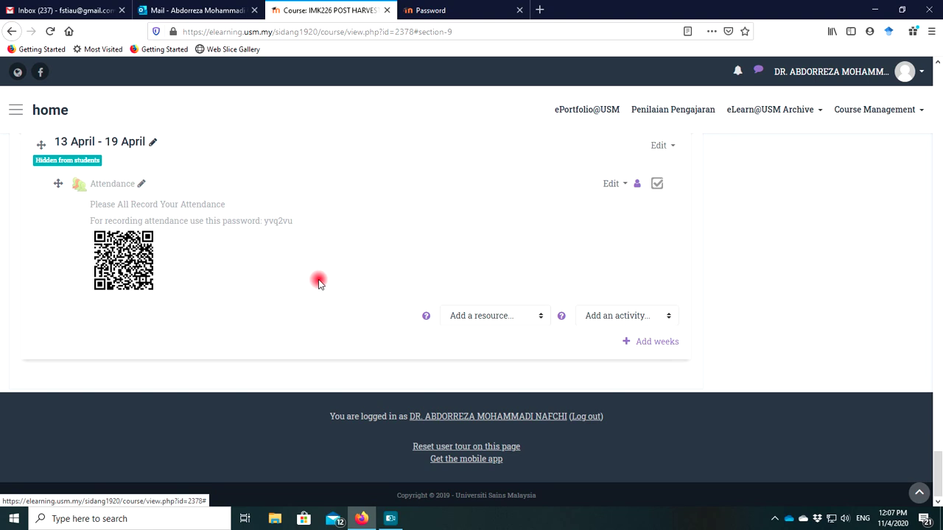
- Open the 6 April - 12 April week's Attendance activity and bring up the student attendance list for its 9 April session
scroll(318, 284, up, 3)
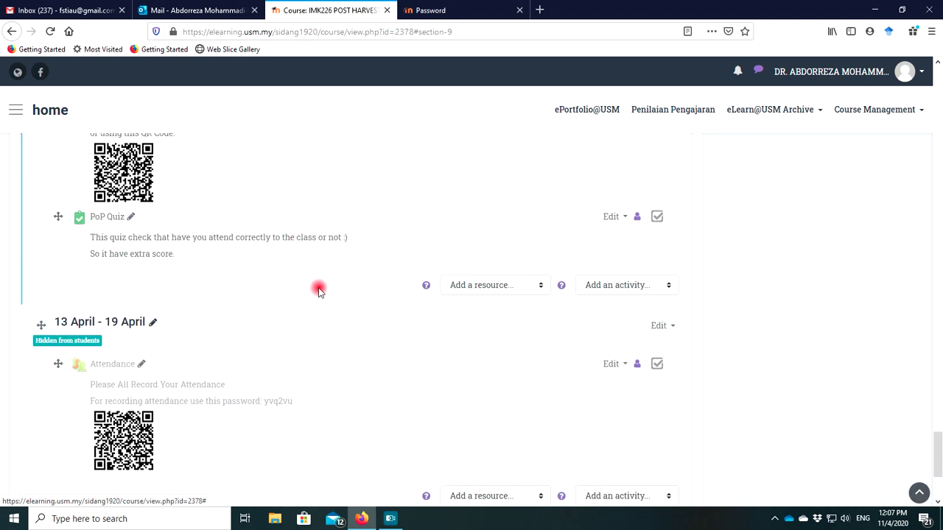
scroll(318, 291, up, 3)
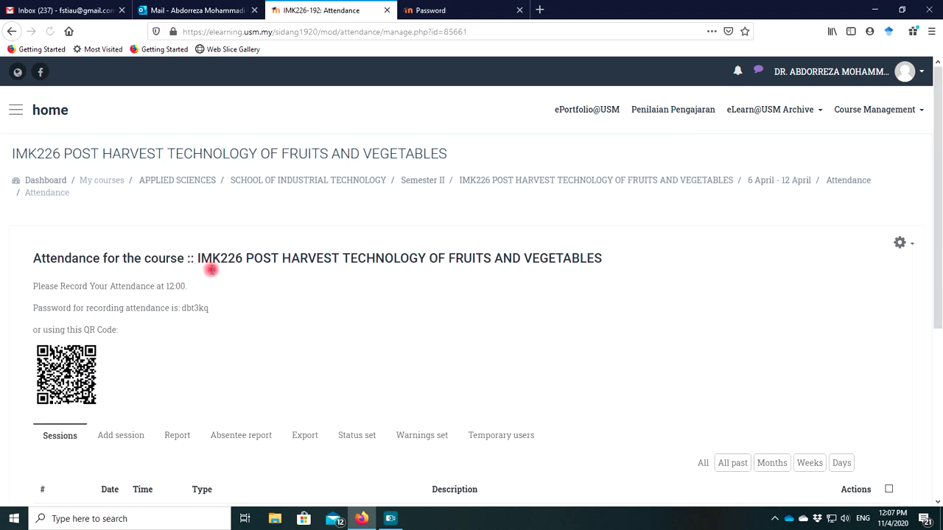
scroll(578, 313, down, 4)
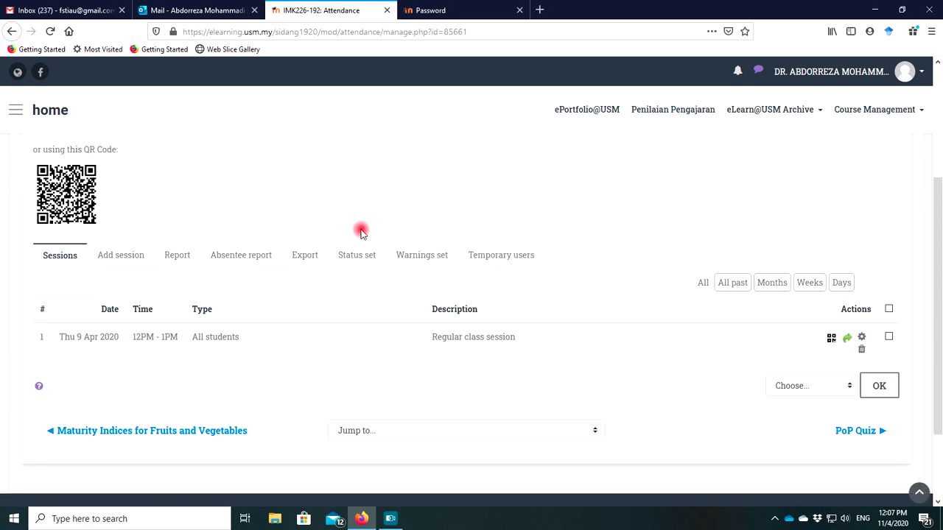
click(848, 341)
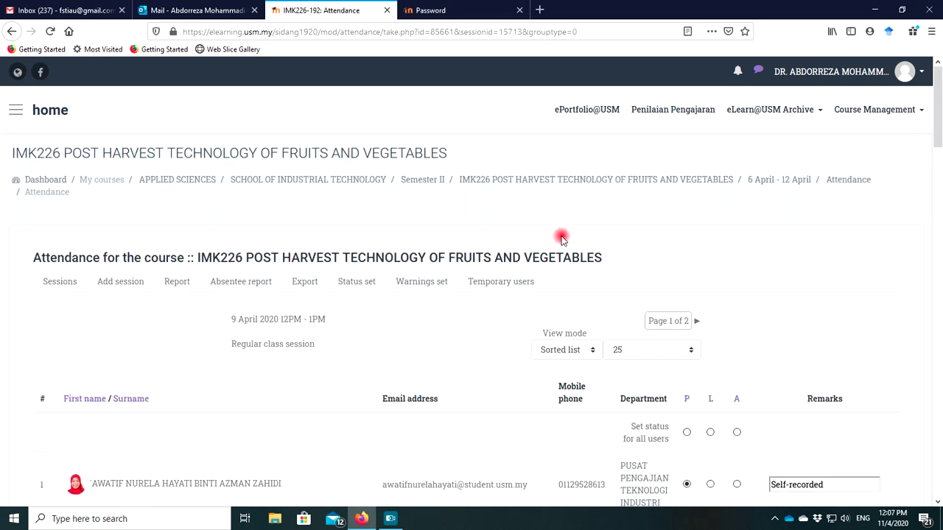
- Examine the students' P, L and A statuses and remarks in the 9 April session's attendance list
scroll(564, 236, down, 3)
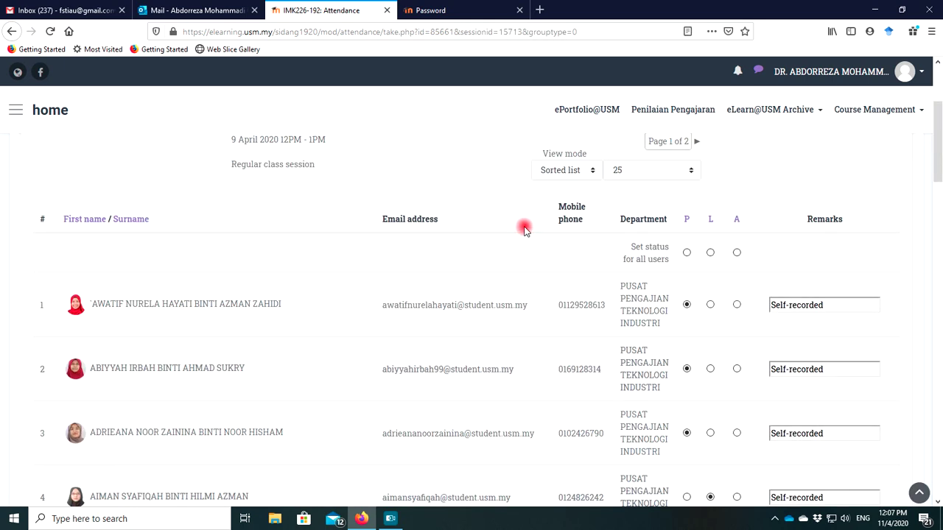
scroll(524, 230, down, 5)
scroll(553, 223, up, 3)
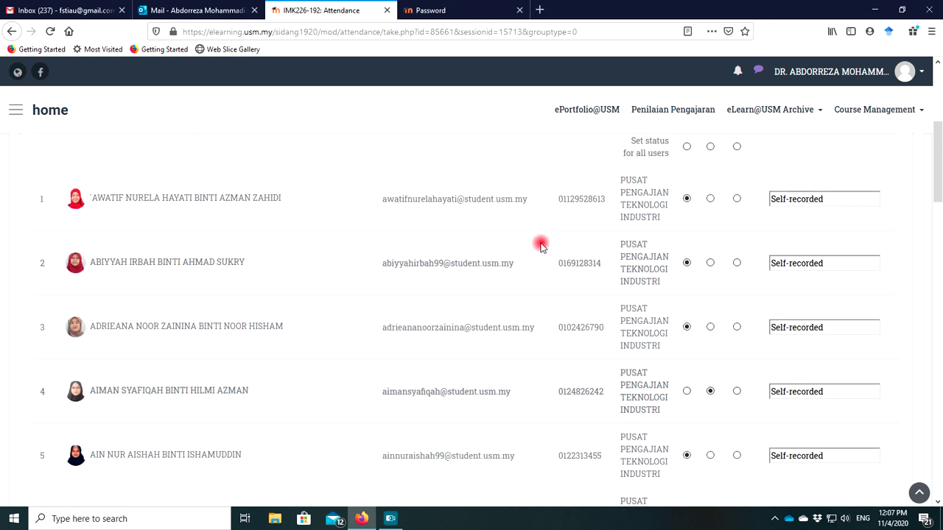
scroll(540, 246, up, 6)
scroll(442, 322, down, 2)
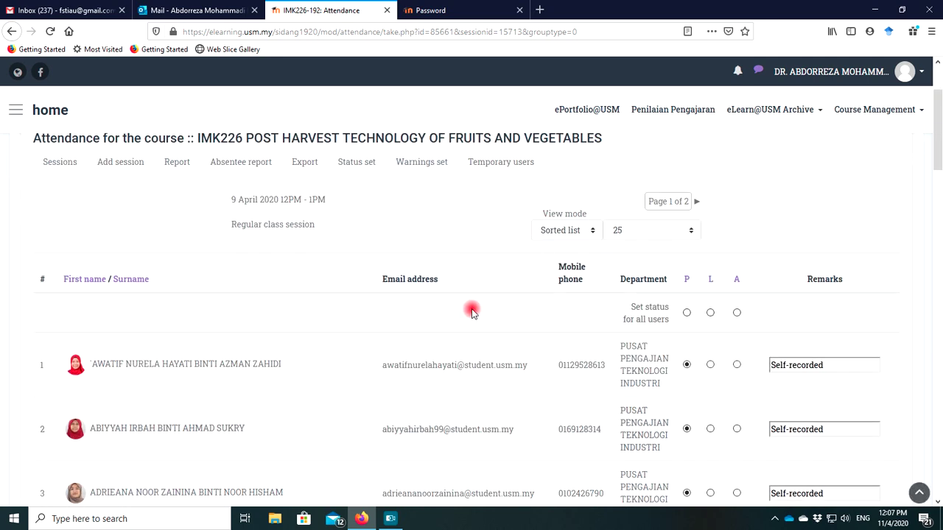
scroll(472, 311, up, 3)
scroll(765, 333, down, 7)
scroll(758, 336, down, 15)
scroll(733, 339, up, 4)
scroll(731, 338, up, 18)
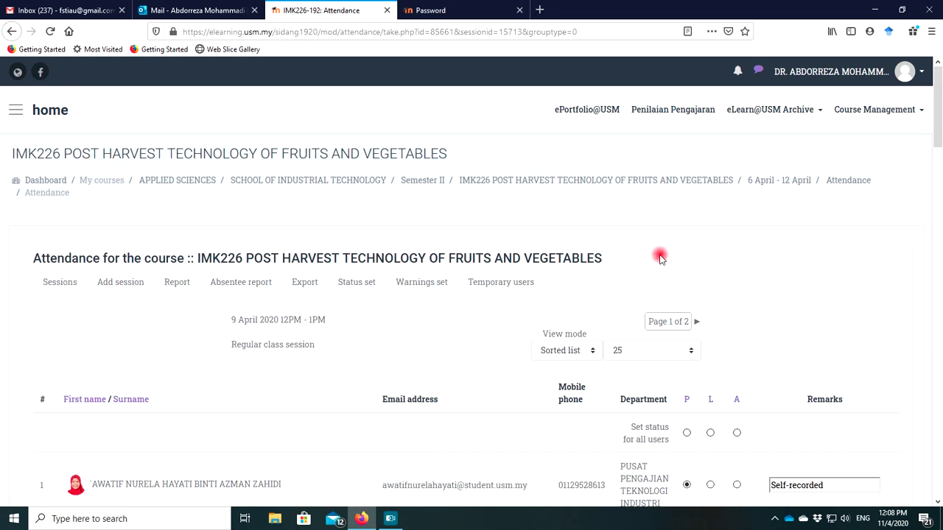
scroll(775, 250, down, 3)
scroll(732, 260, up, 3)
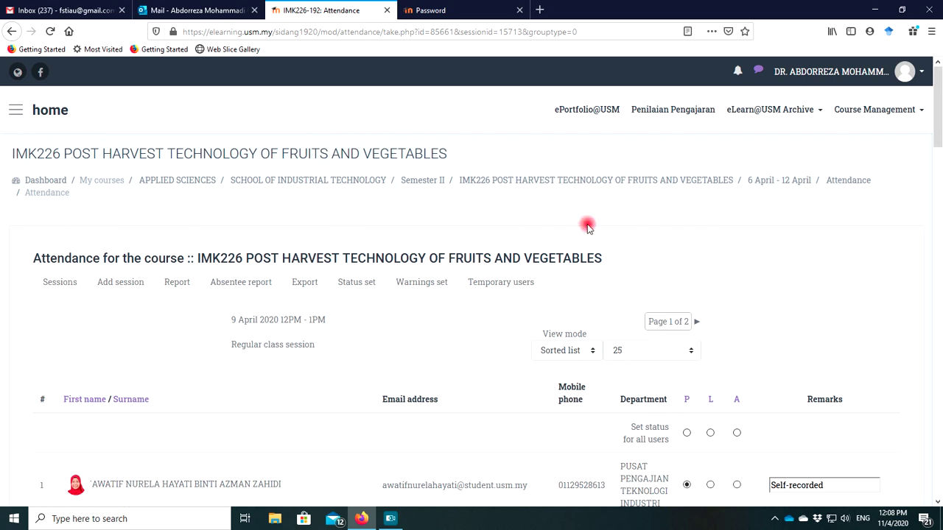
- Return to the 6 April - 12 April week and look through the course page's weekly content
click(784, 184)
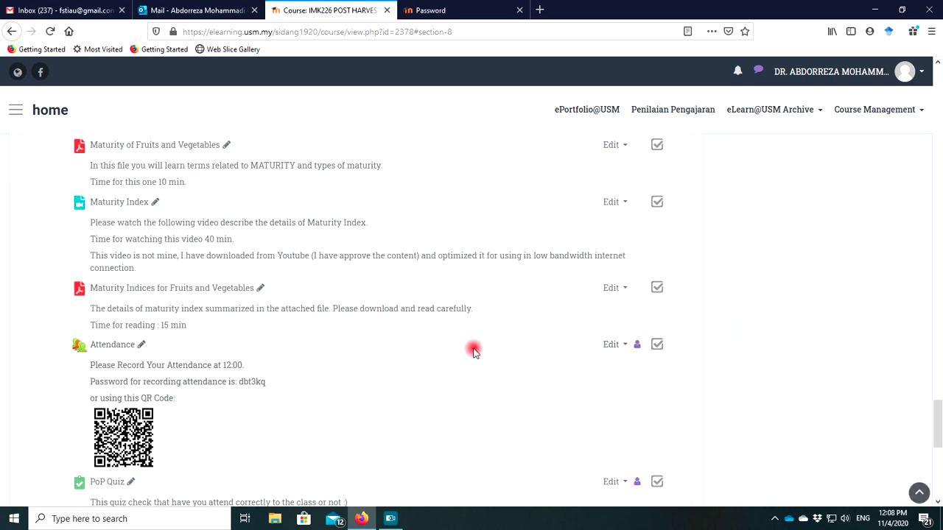
scroll(479, 354, up, 2)
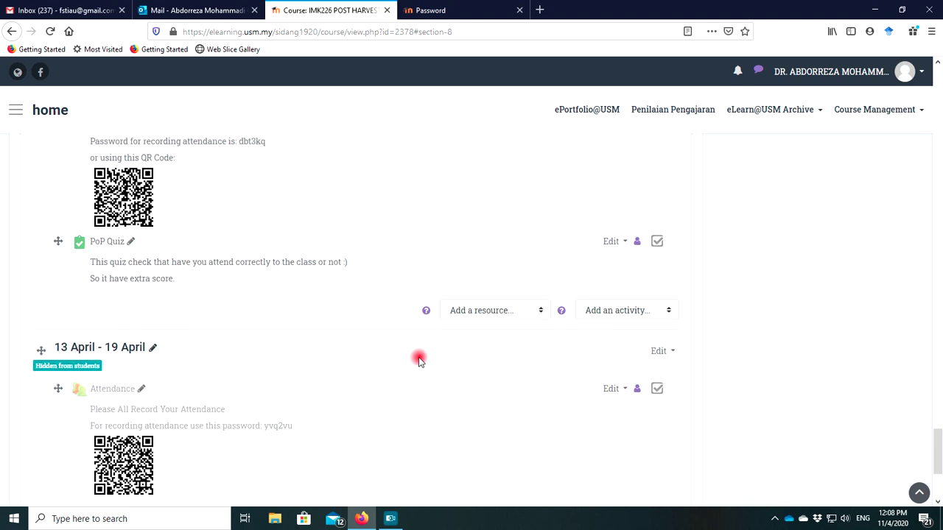
scroll(419, 361, up, 20)
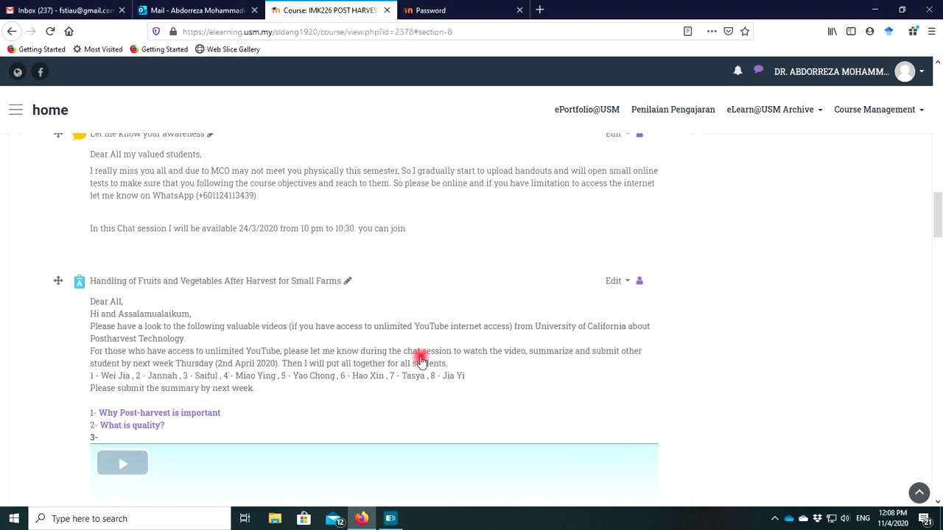
scroll(349, 331, down, 15)
scroll(349, 333, down, 20)
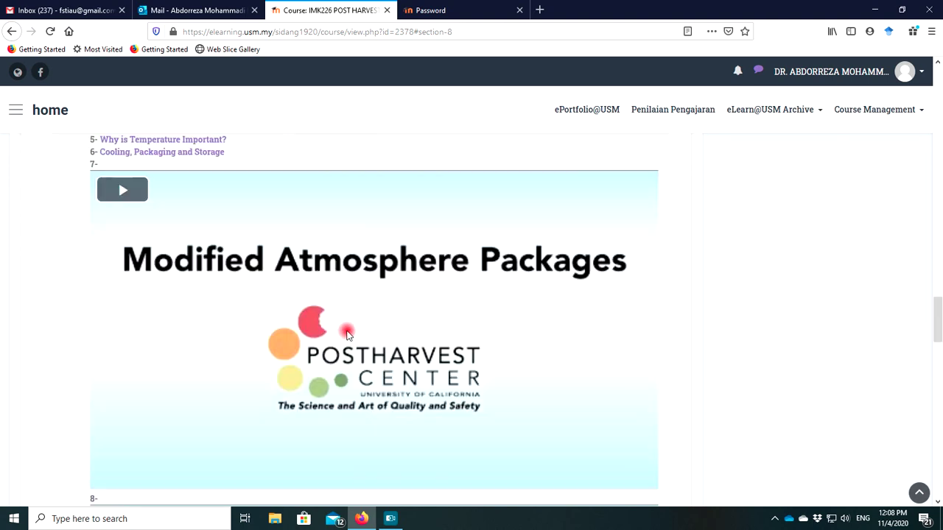
scroll(346, 335, down, 10)
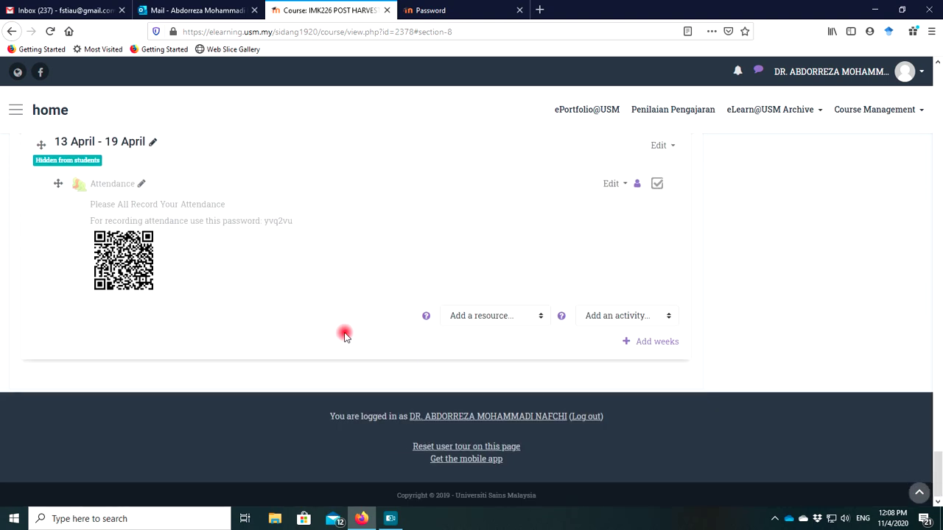
- Open the gradebook setup from the course's grades and review its grade items, weights and maximum grades
drag(938, 463, 852, 93)
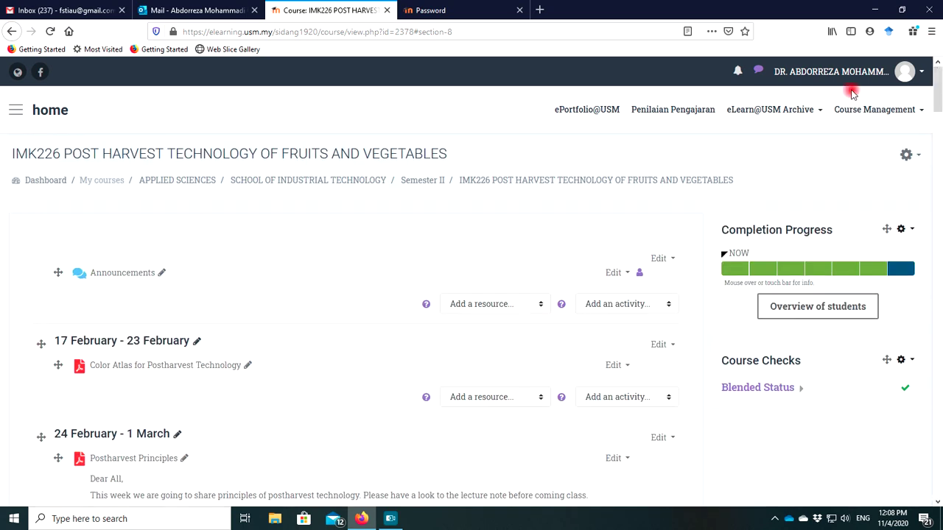
click(14, 110)
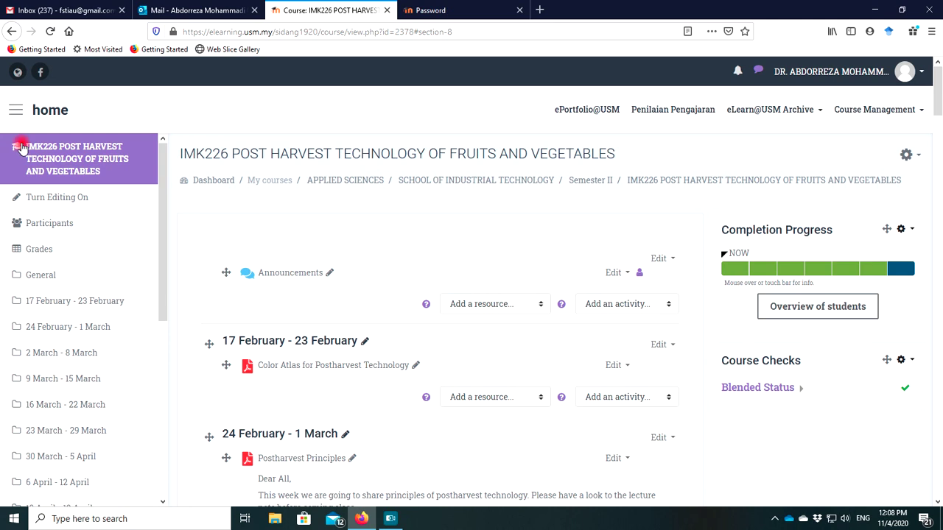
click(31, 252)
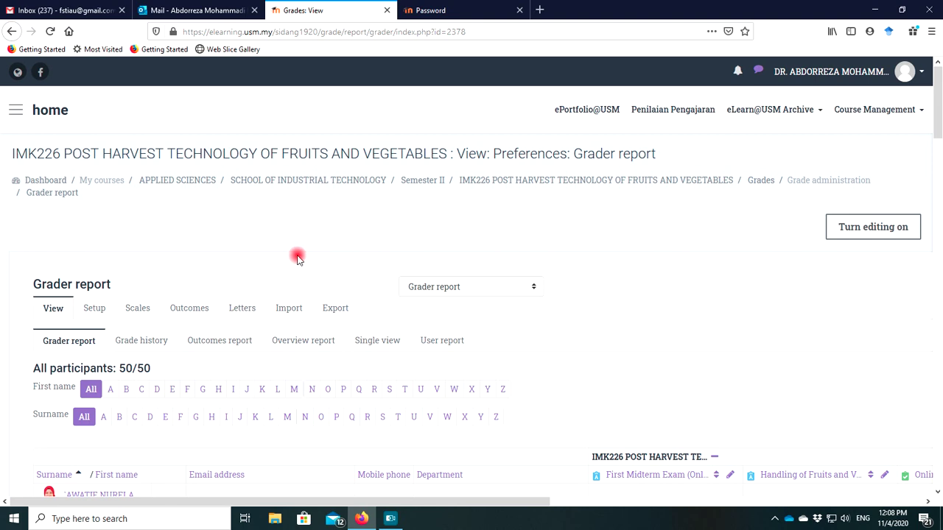
click(94, 309)
scroll(217, 277, down, 5)
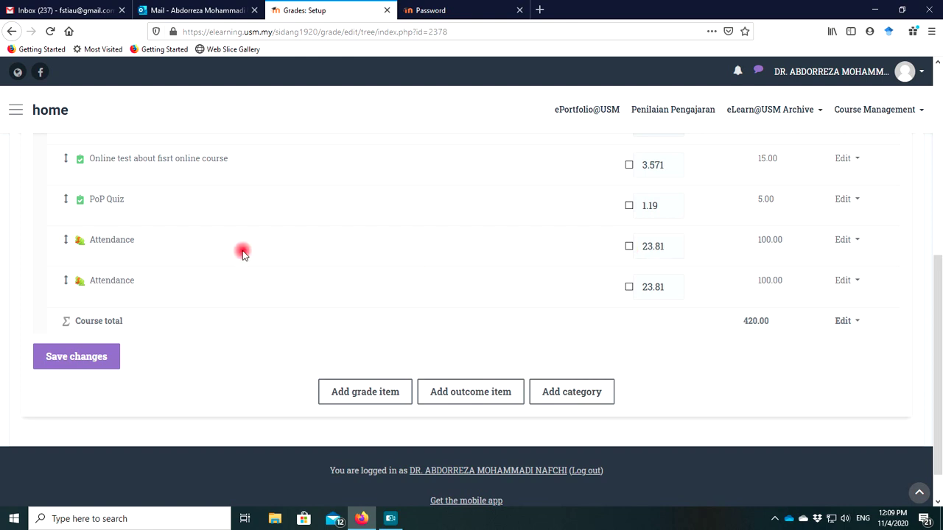
scroll(158, 293, up, 5)
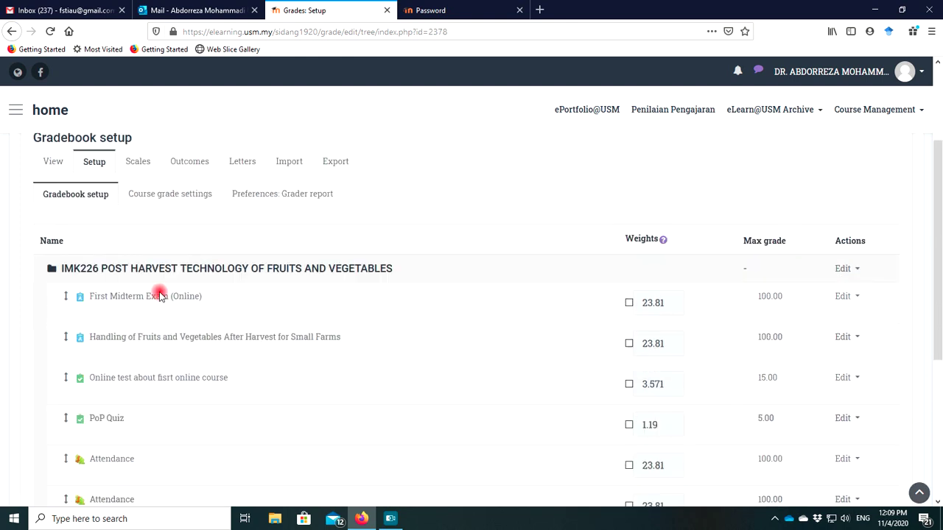
scroll(157, 293, up, 2)
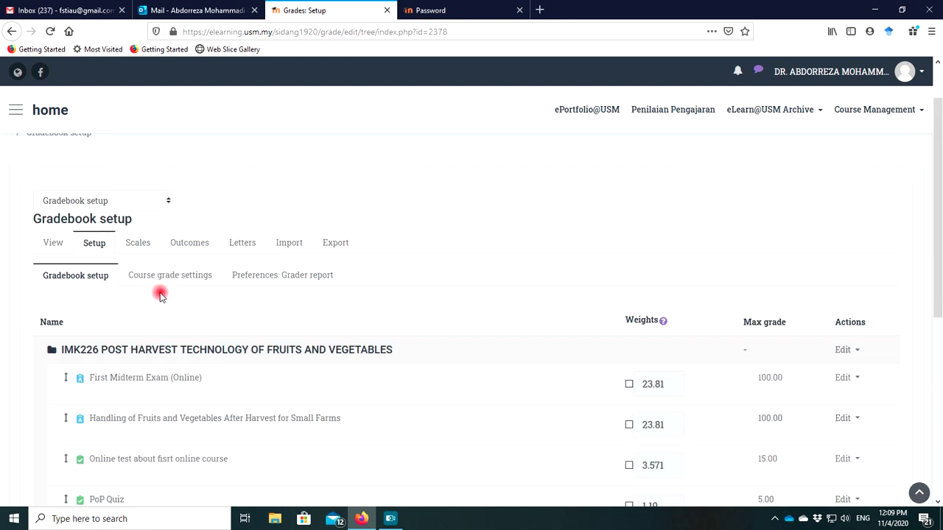
- Leave the gradebook setup for the OpenDocument spreadsheet grade export and review the grade items included
click(341, 244)
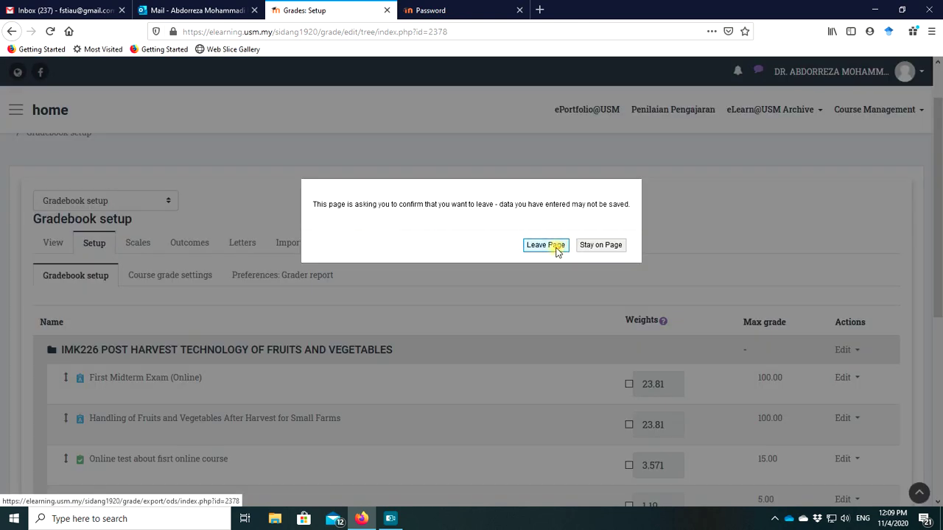
click(557, 249)
scroll(434, 269, down, 3)
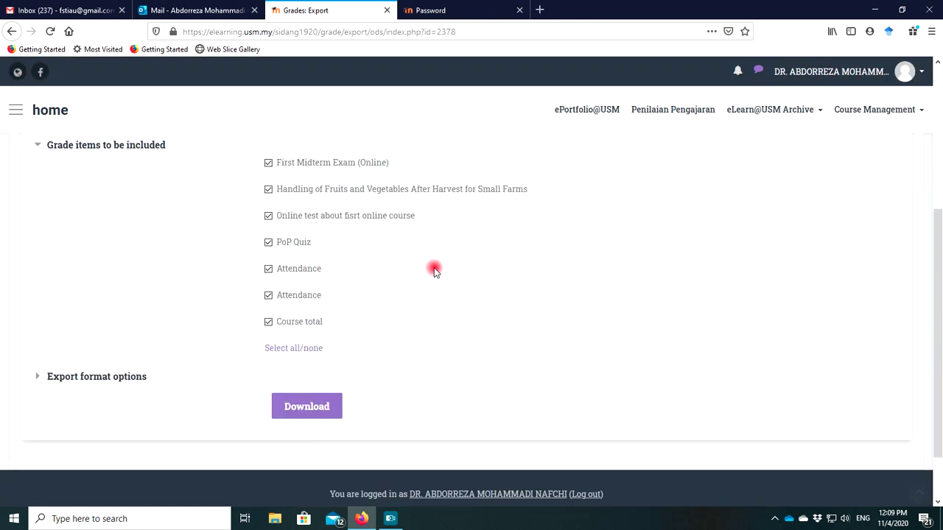
scroll(424, 273, down, 2)
scroll(310, 269, up, 2)
scroll(422, 314, up, 5)
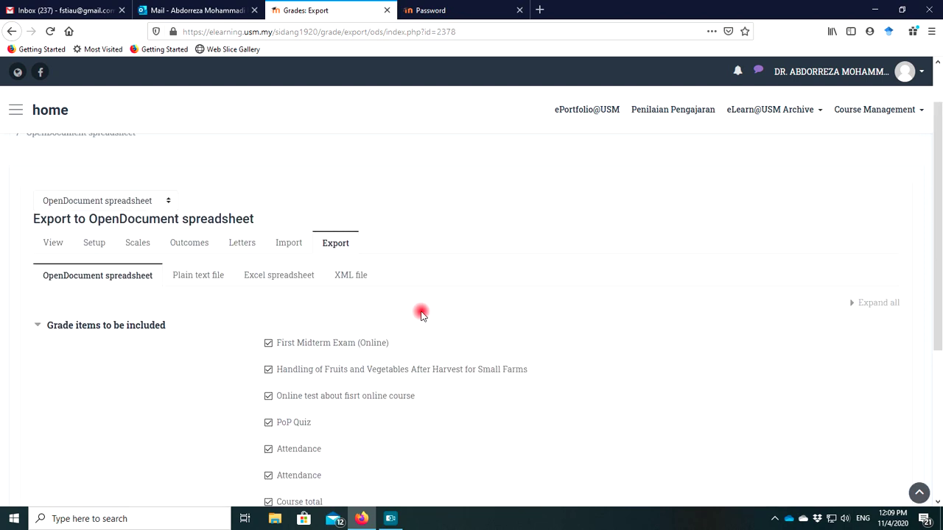
- Return to the gradebook setup, add a grade category named Attendance and save it
scroll(421, 315, down, 2)
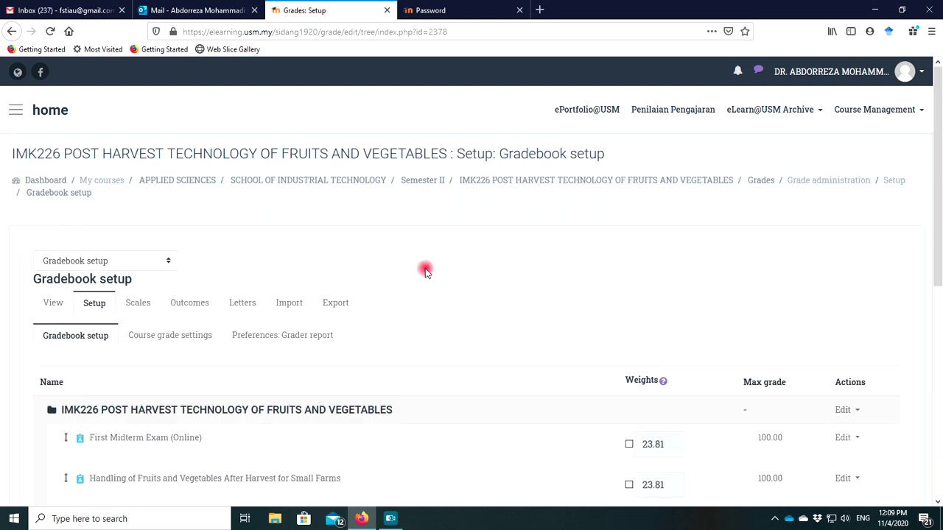
scroll(425, 269, down, 5)
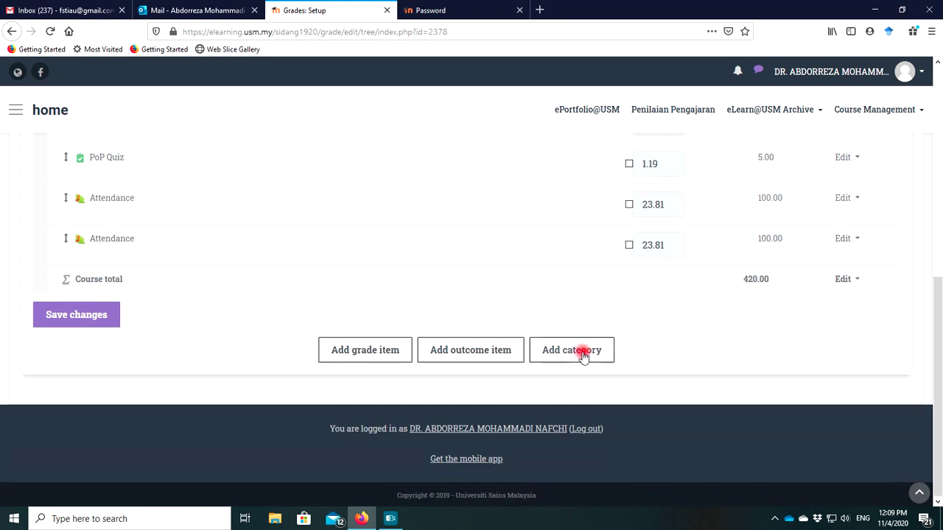
scroll(578, 355, up, 1)
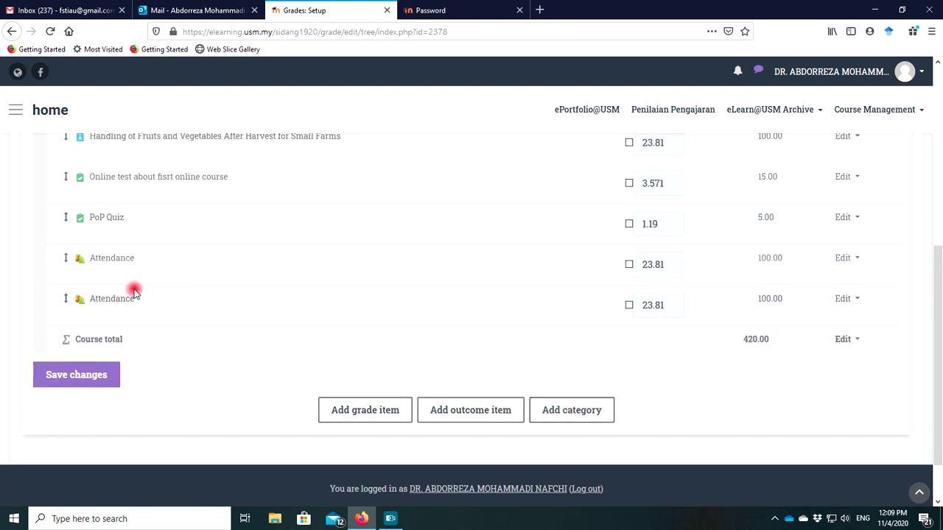
scroll(507, 337, down, 1)
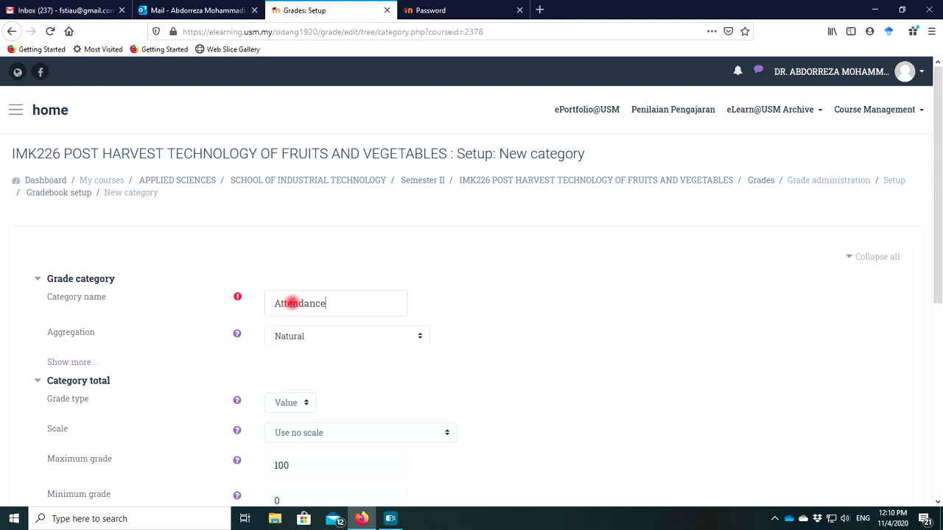
scroll(471, 288, down, 3)
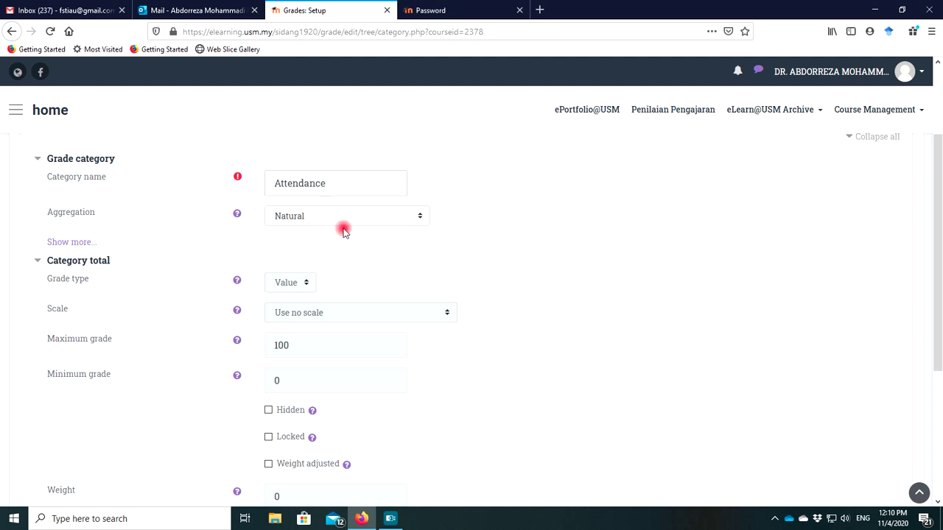
scroll(393, 316, down, 5)
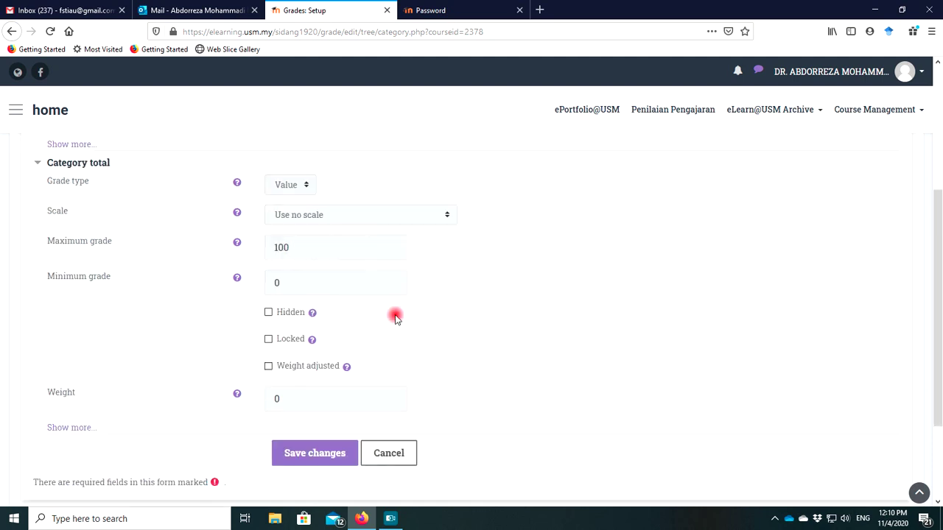
click(311, 374)
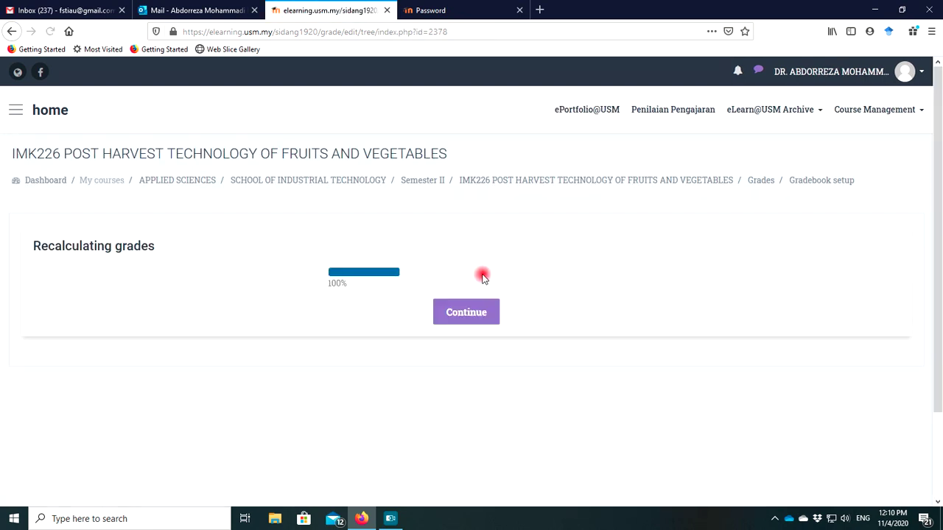
click(467, 310)
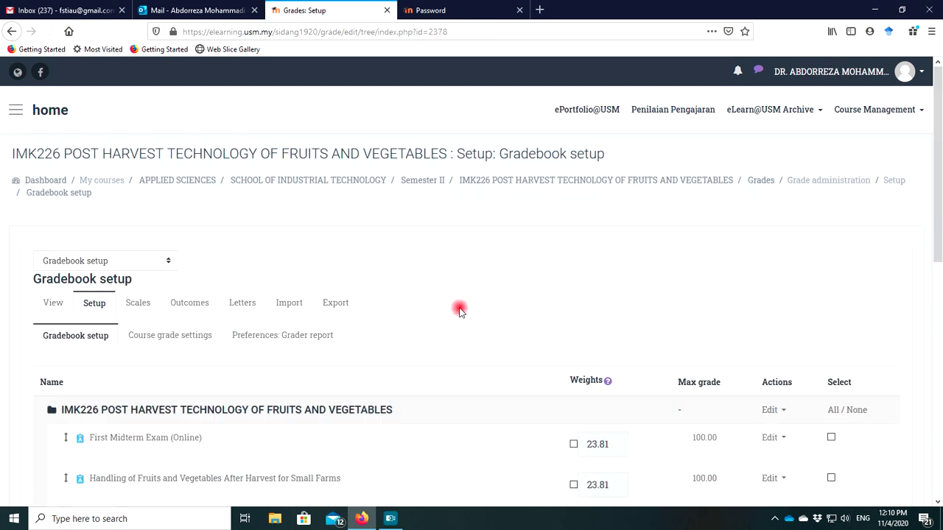
- Move the first Attendance grade item below PoP Quiz into the Attendance category
scroll(437, 271, down, 5)
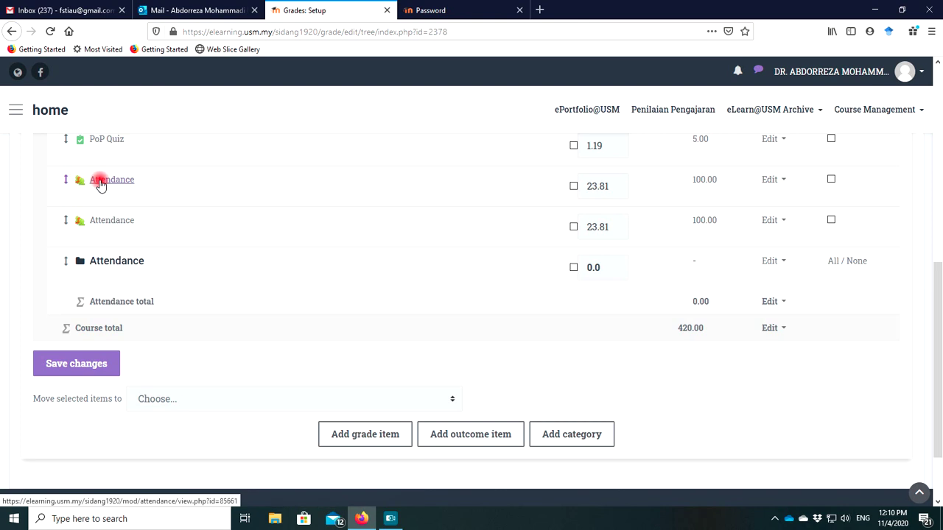
scroll(284, 218, up, 2)
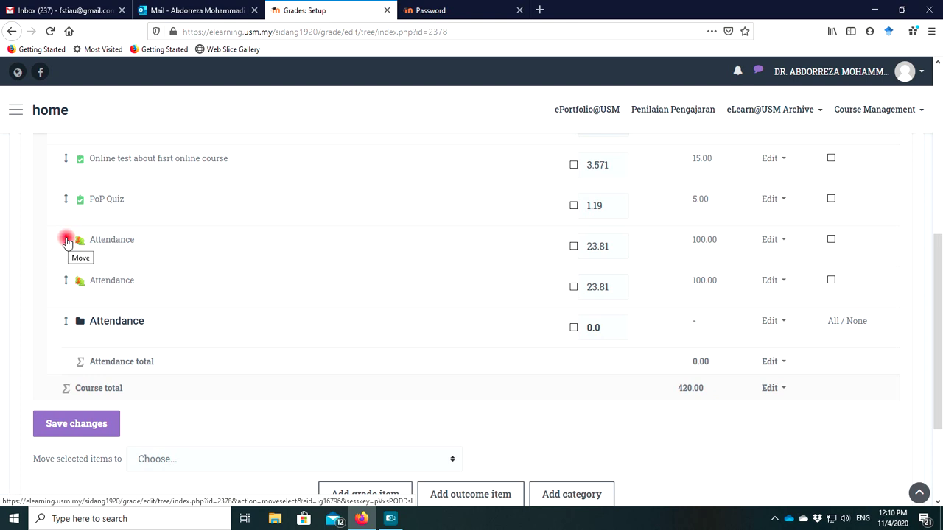
scroll(165, 288, down, 5)
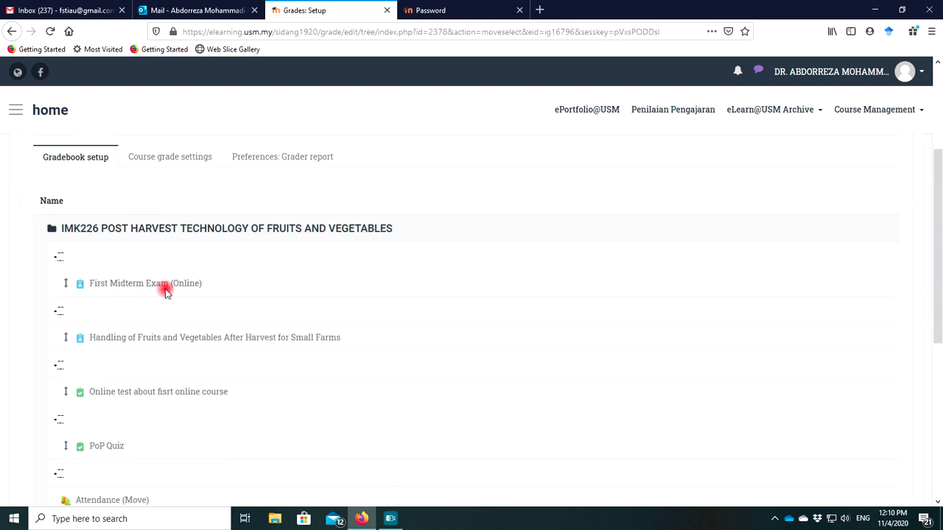
scroll(164, 292, down, 2)
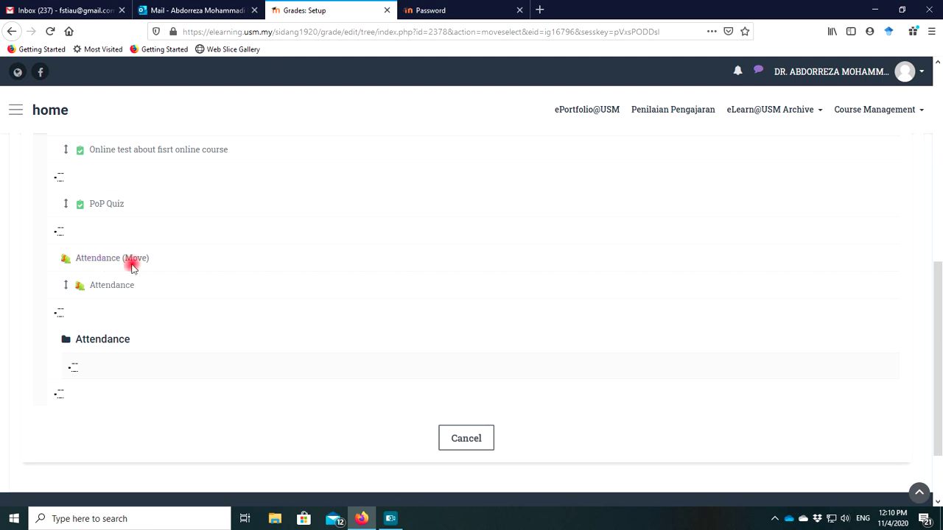
click(74, 370)
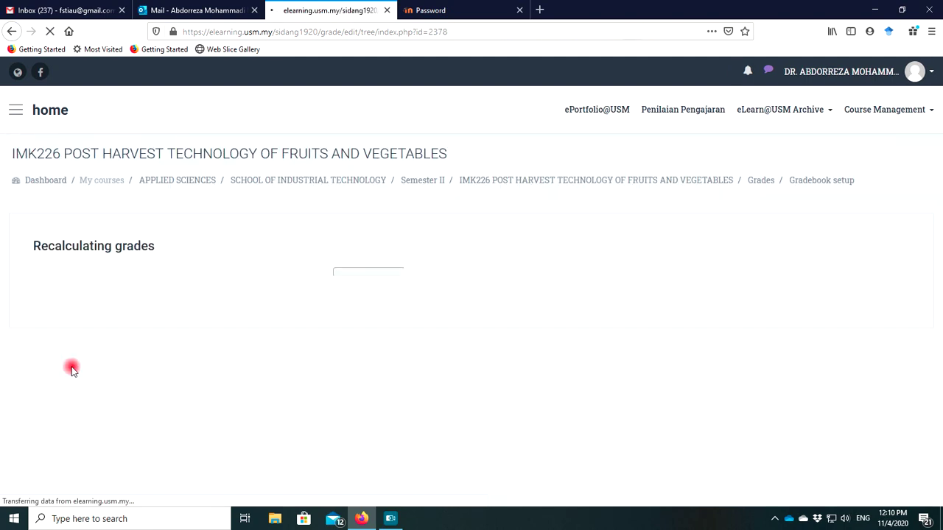
click(452, 315)
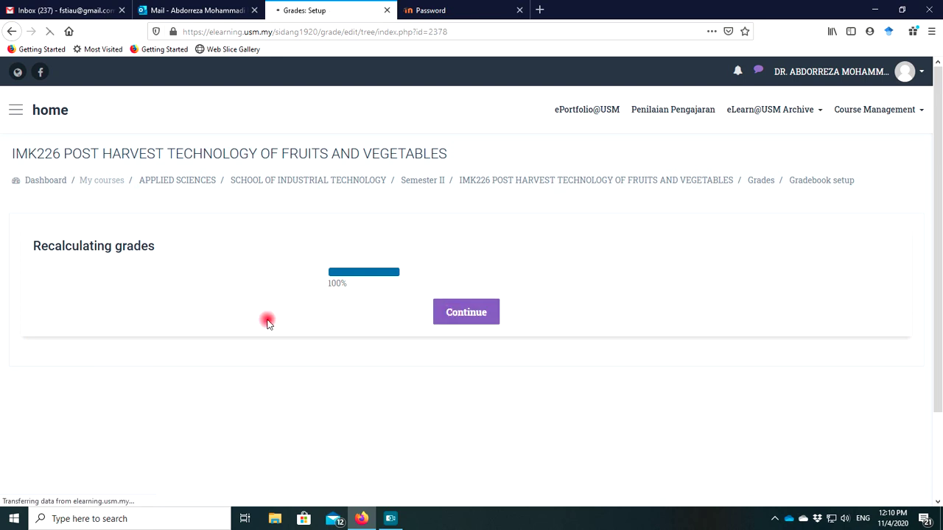
- Move the remaining Attendance grade item to the end of the Attendance category and save the gradebook changes
scroll(211, 316, down, 6)
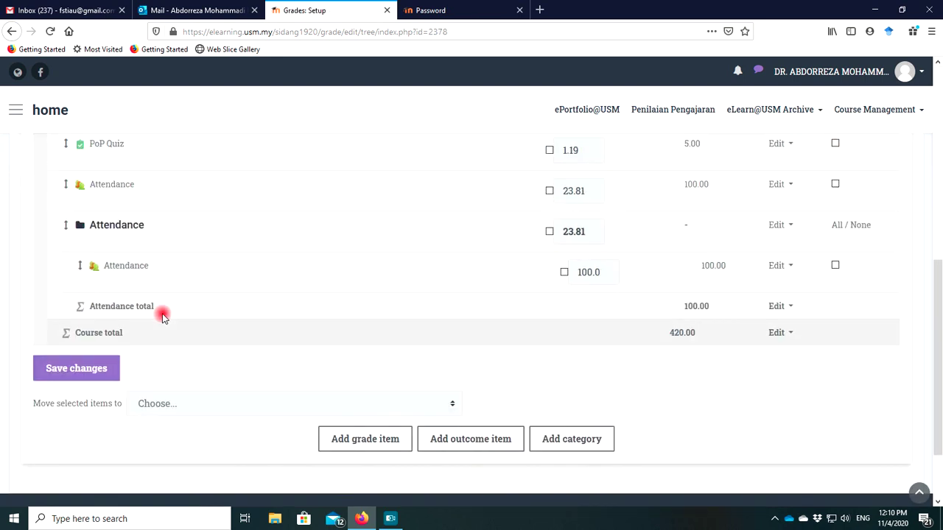
scroll(144, 298, up, 2)
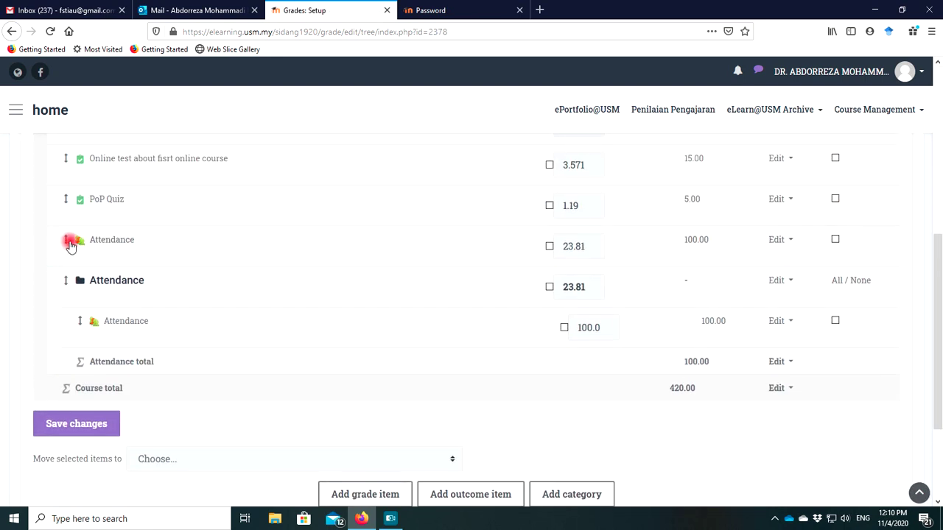
click(68, 241)
scroll(256, 312, down, 4)
scroll(256, 312, down, 3)
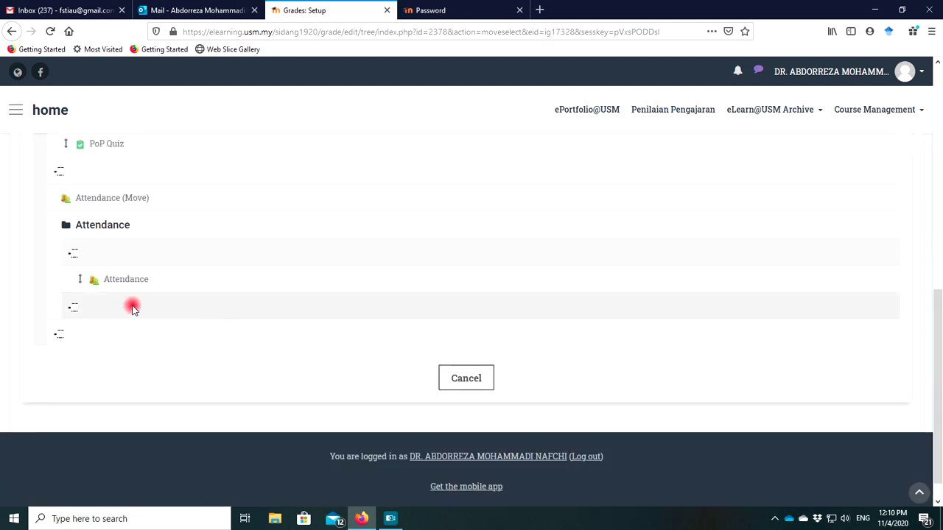
click(76, 309)
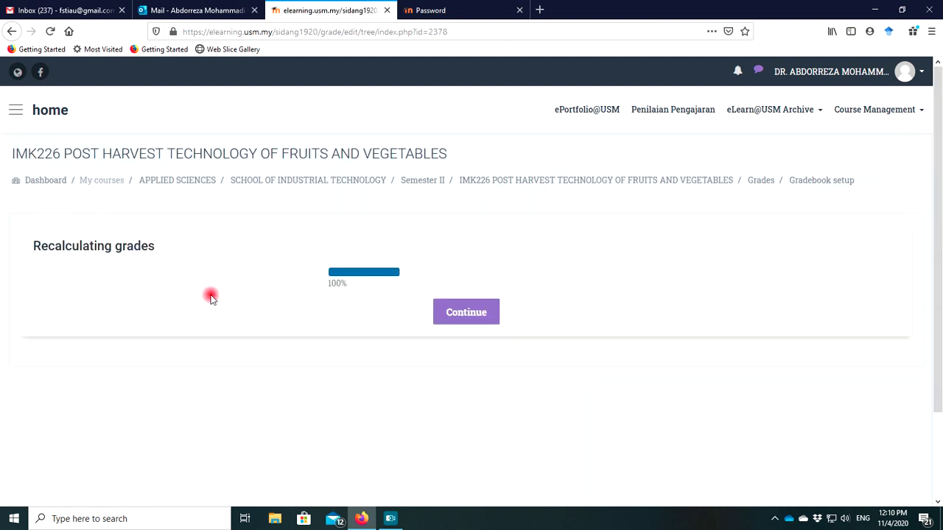
click(443, 316)
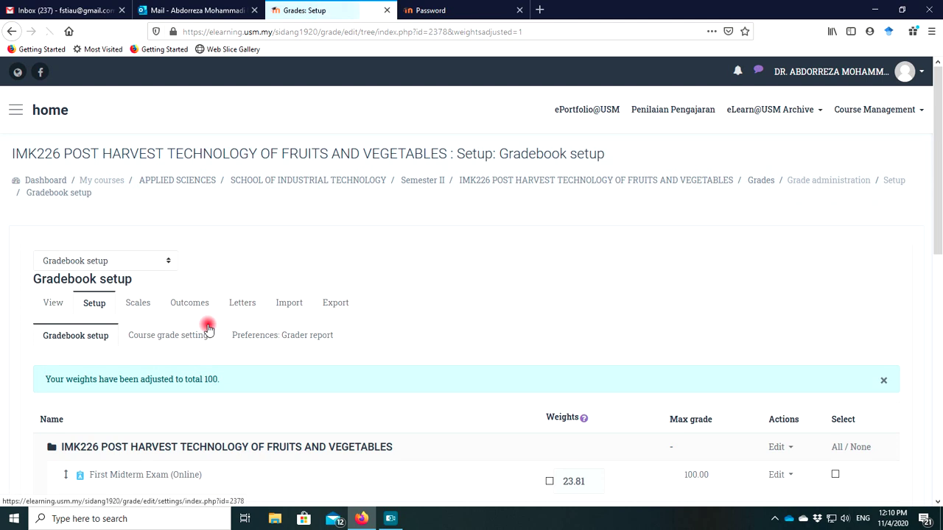
scroll(198, 330, down, 5)
scroll(193, 333, down, 1)
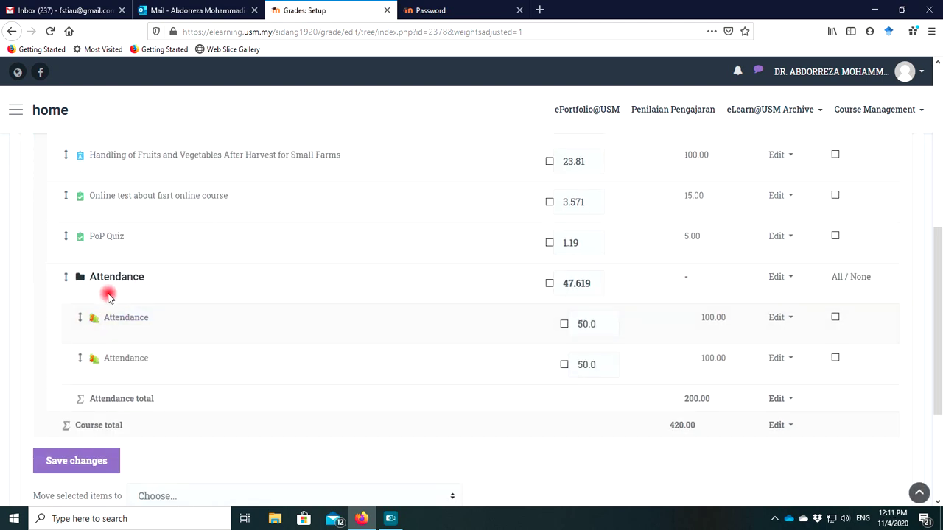
click(93, 460)
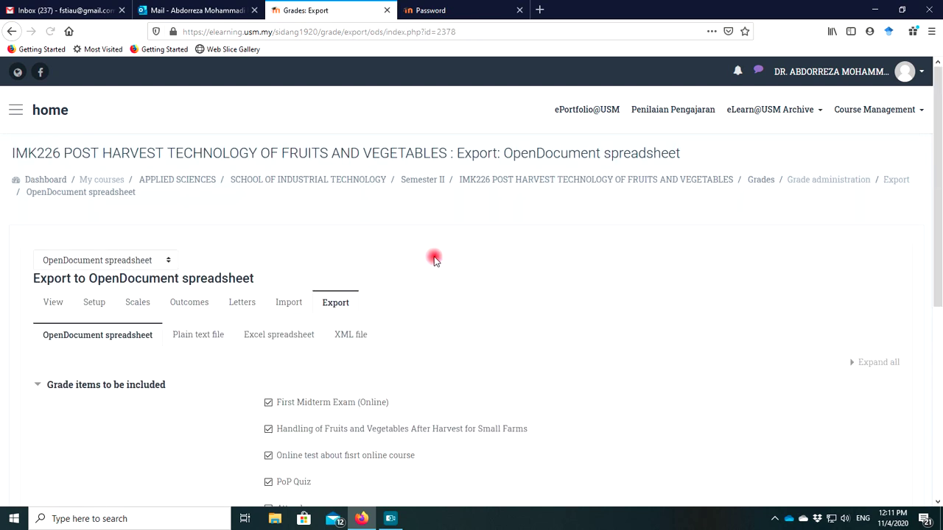
- Open the OpenDocument spreadsheet grade export and review the grade items to be included, especially the attendance items and category total
scroll(429, 256, down, 5)
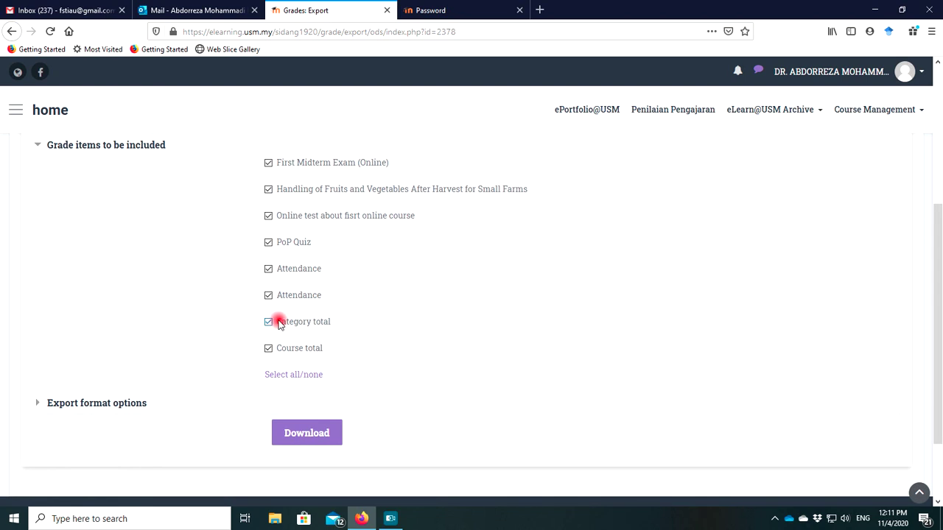
click(273, 323)
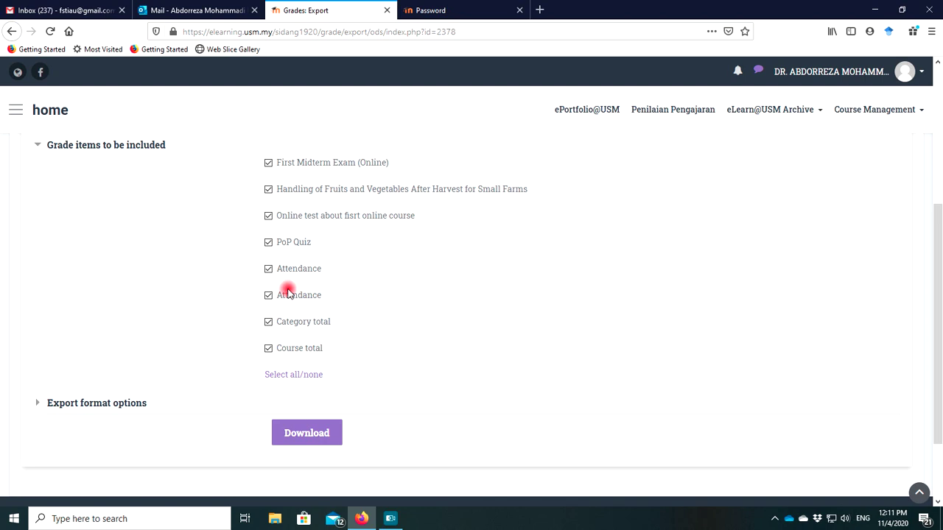
scroll(236, 310, down, 2)
scroll(438, 297, up, 5)
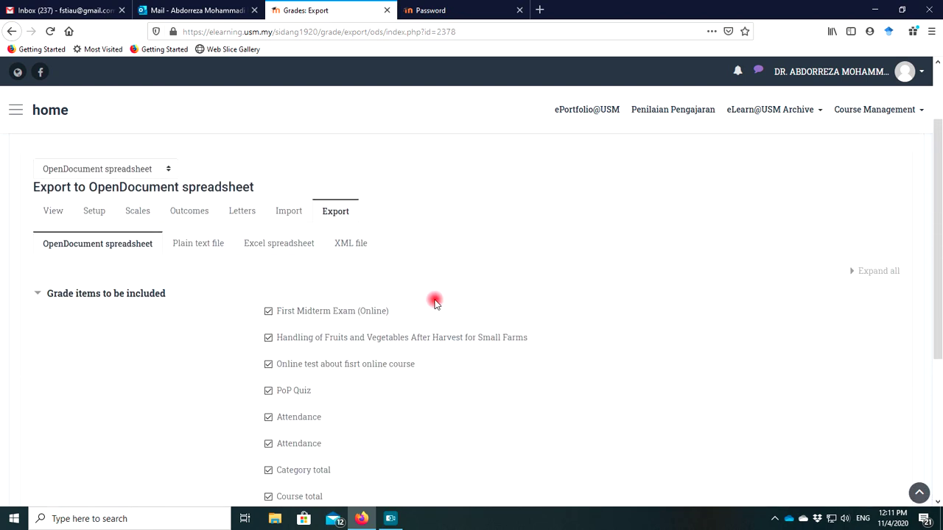
scroll(434, 301, down, 4)
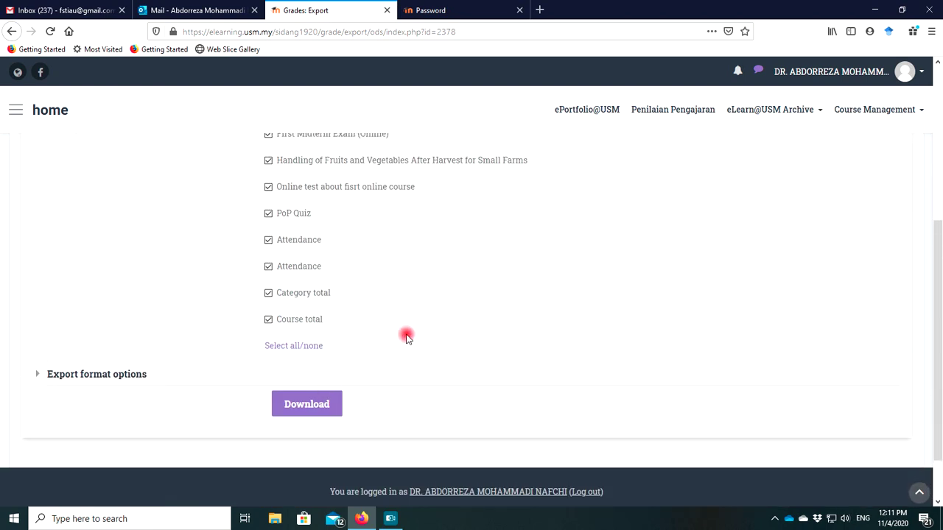
scroll(406, 332, up, 5)
- Expand the export format options and review the feedback, suspended users, display type and decimal point settings
scroll(408, 338, down, 3)
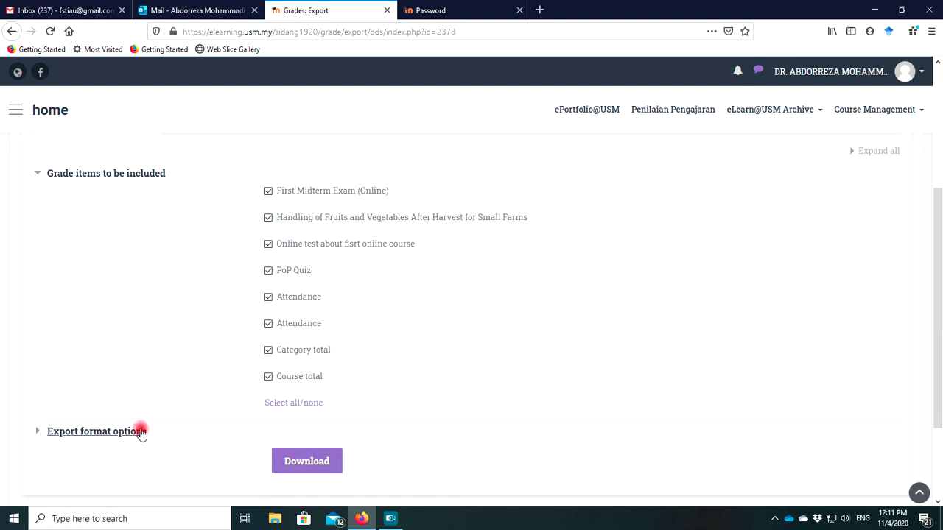
scroll(88, 420, down, 2)
click(40, 376)
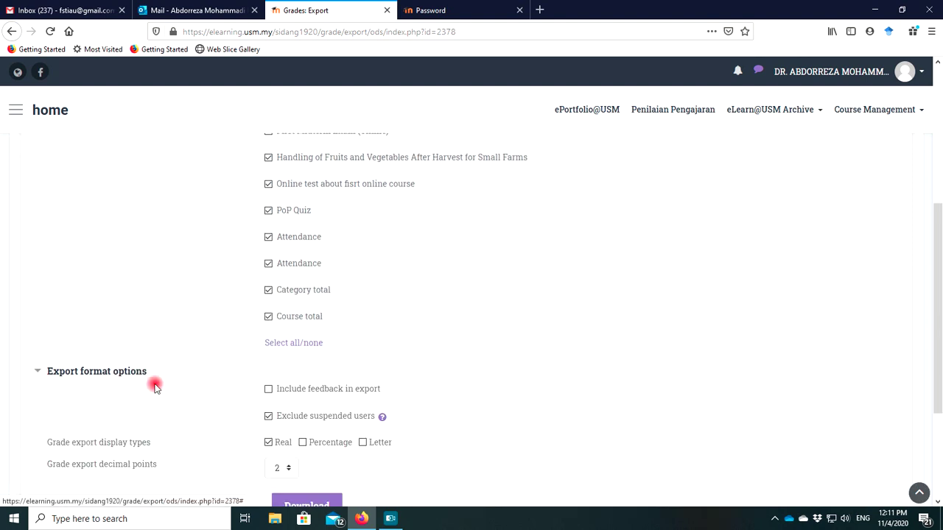
scroll(210, 389, down, 1)
scroll(210, 386, down, 1)
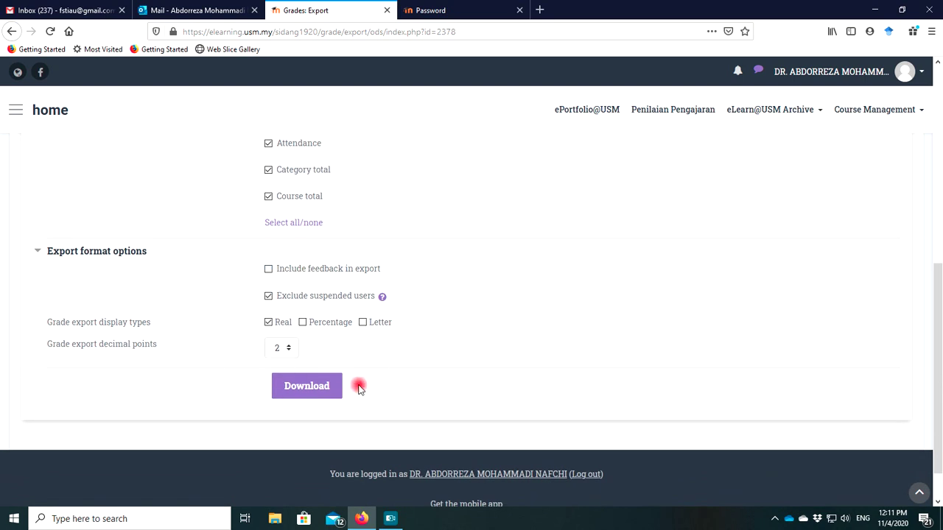
- Return to the IMK226 course page and review its completion progress and the 6 April - 12 April activities
scroll(423, 352, up, 5)
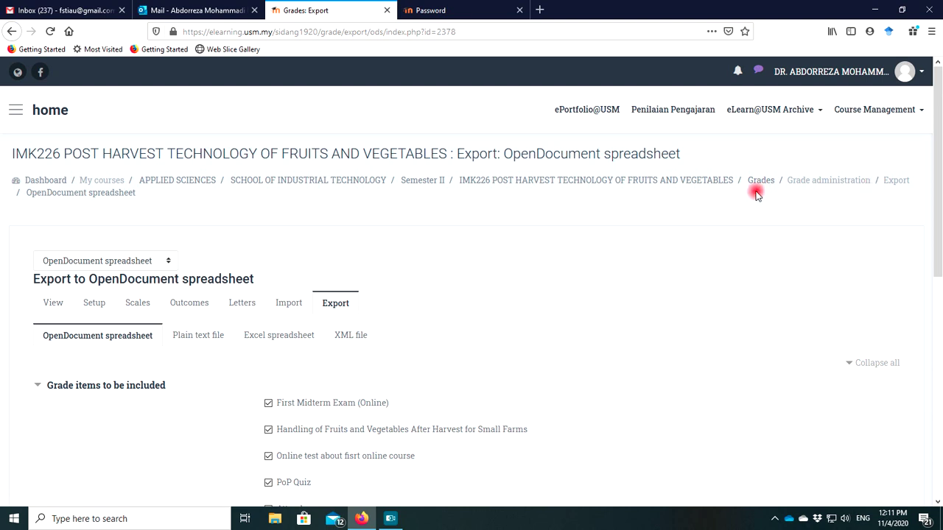
click(616, 181)
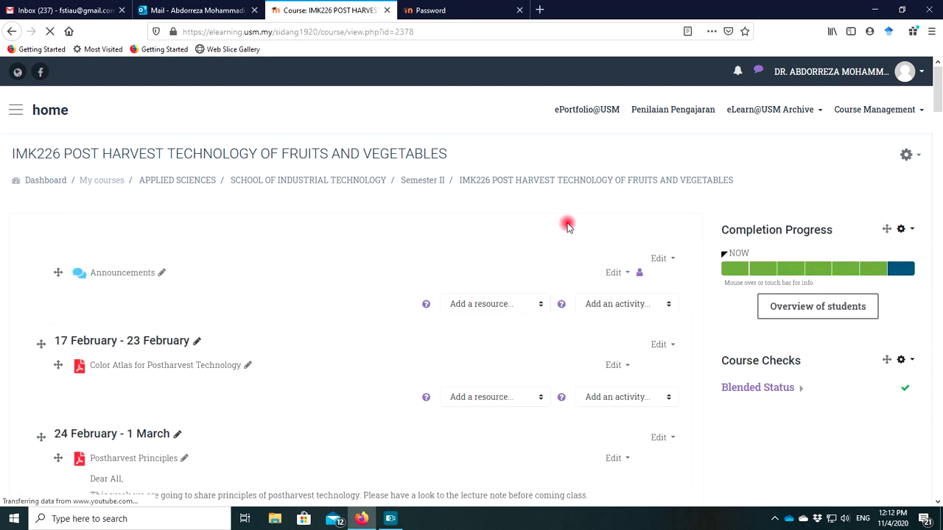
mouse_move(724, 273)
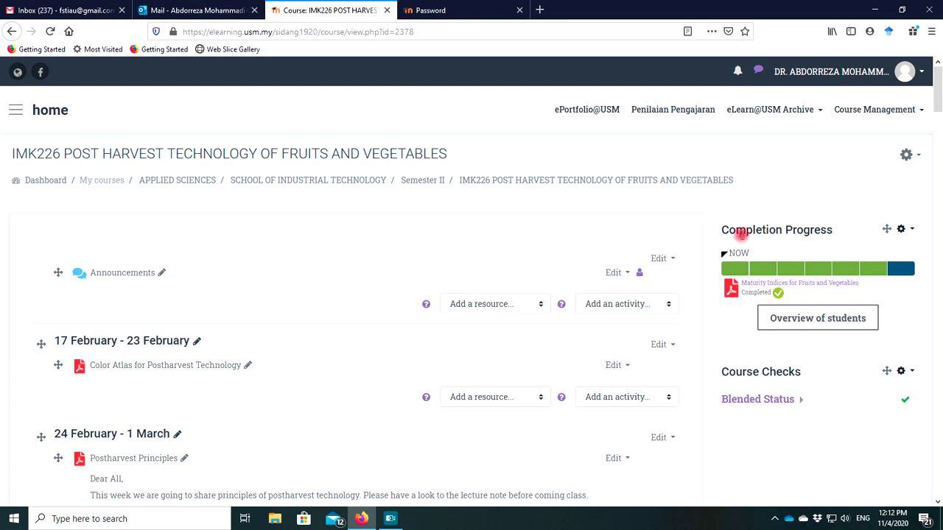
scroll(328, 343, down, 20)
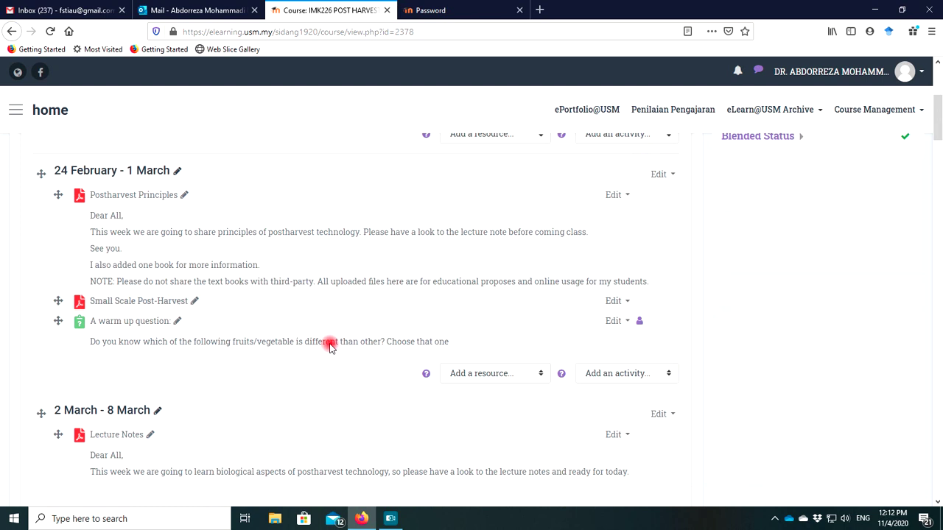
scroll(329, 347, down, 15)
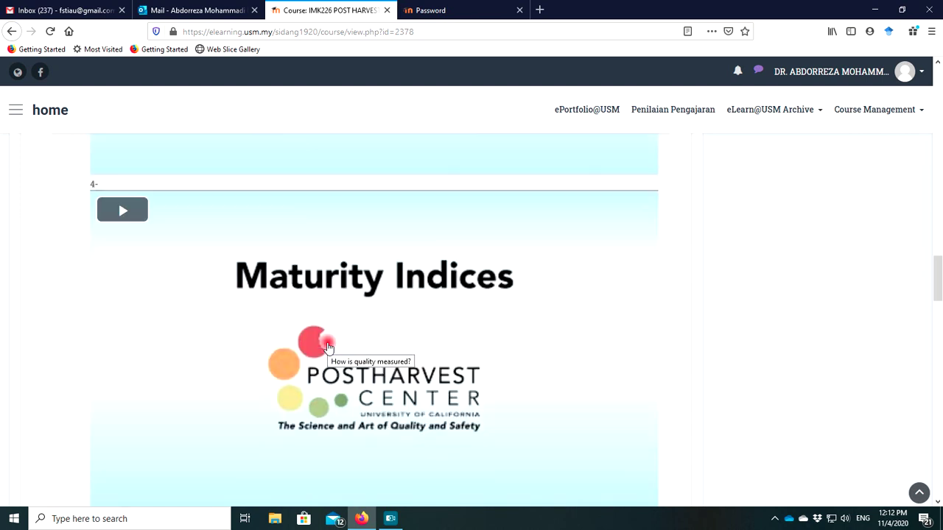
scroll(326, 344, up, 1)
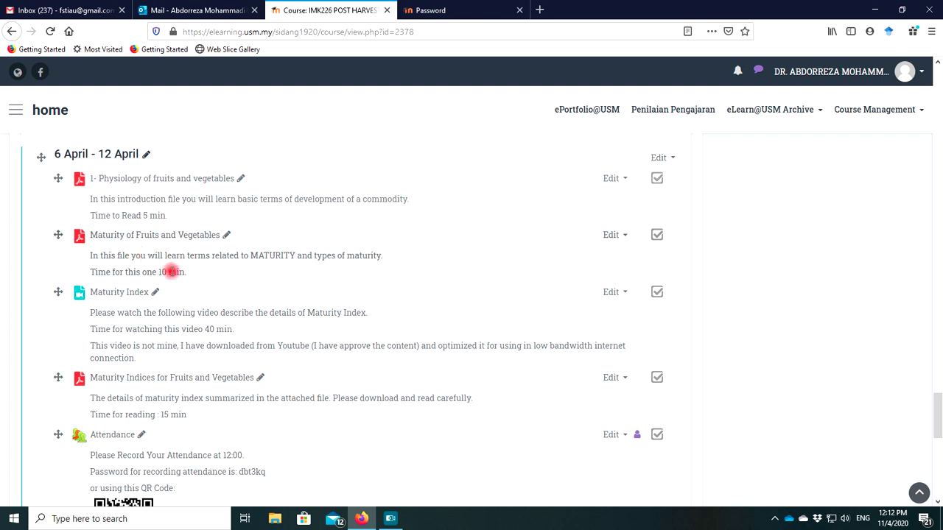
scroll(169, 269, down, 1)
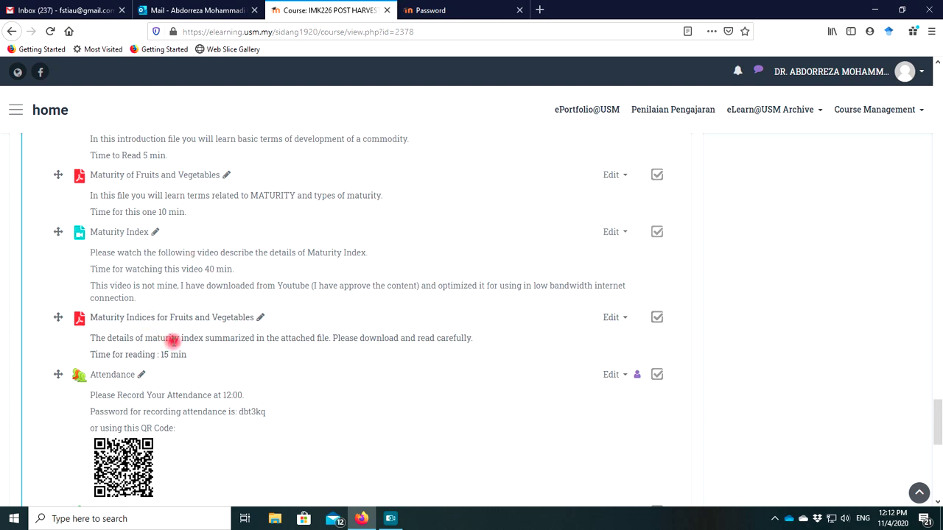
- Review the 6 April - 12 April activities and their completion tracking, from the physiology file through Attendance to the PoP Quiz
scroll(173, 339, down, 2)
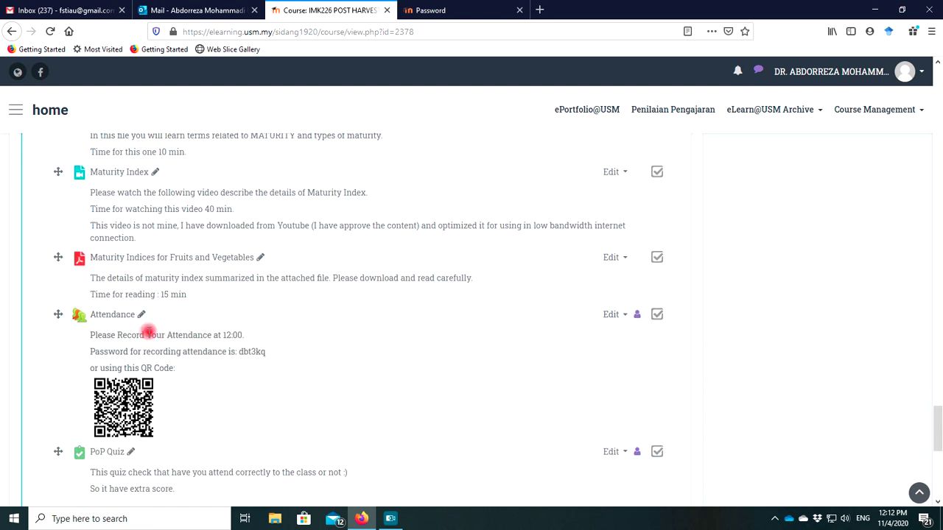
scroll(148, 332, down, 2)
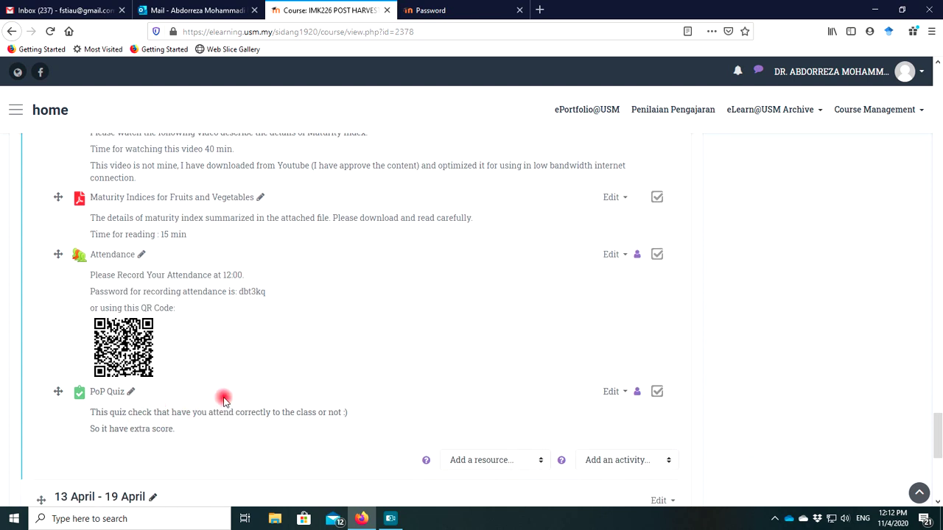
scroll(223, 400, up, 5)
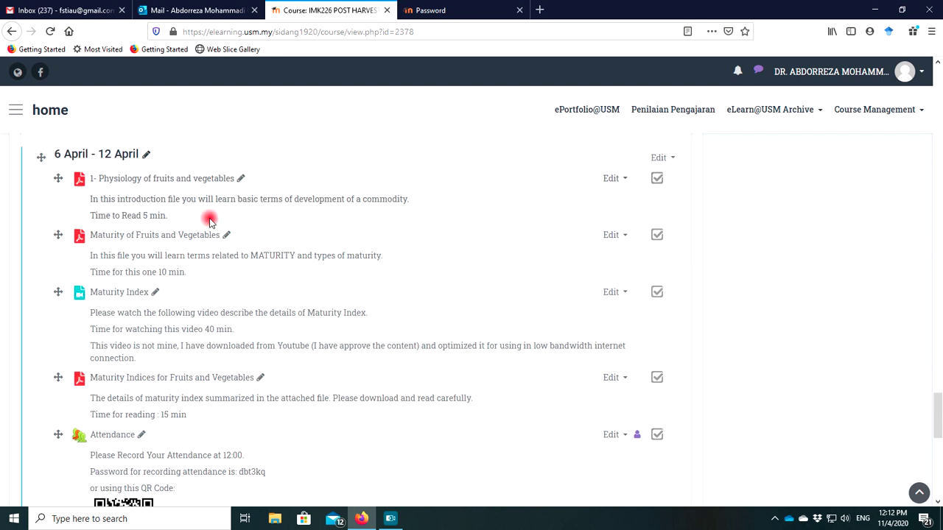
scroll(185, 261, down, 5)
scroll(194, 347, up, 2)
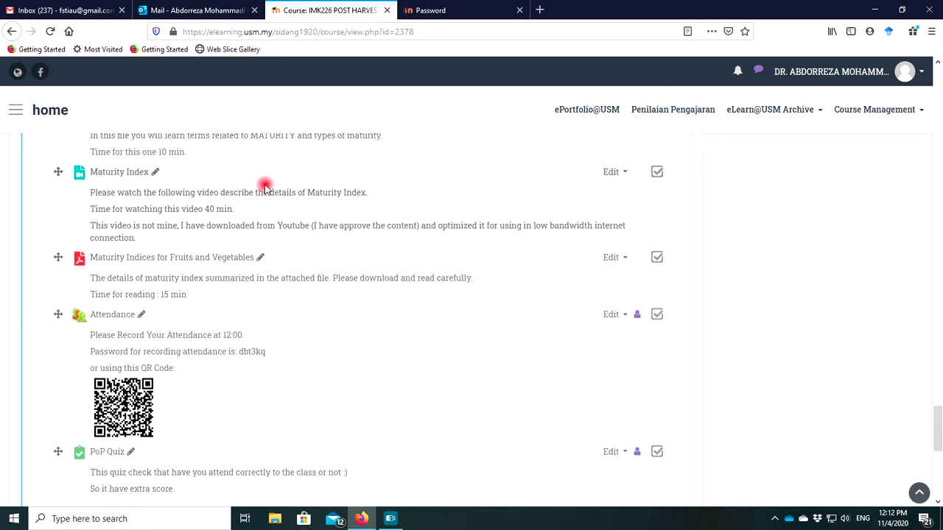
scroll(249, 310, up, 5)
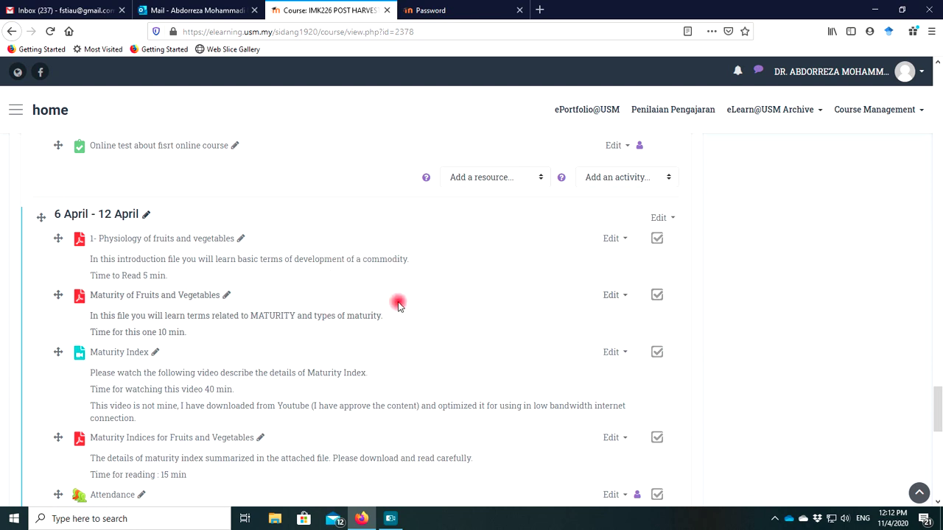
scroll(558, 270, up, 1)
- Open the Completion Progress overview of students and review the progress bars and percentages on its first page
scroll(847, 224, up, 20)
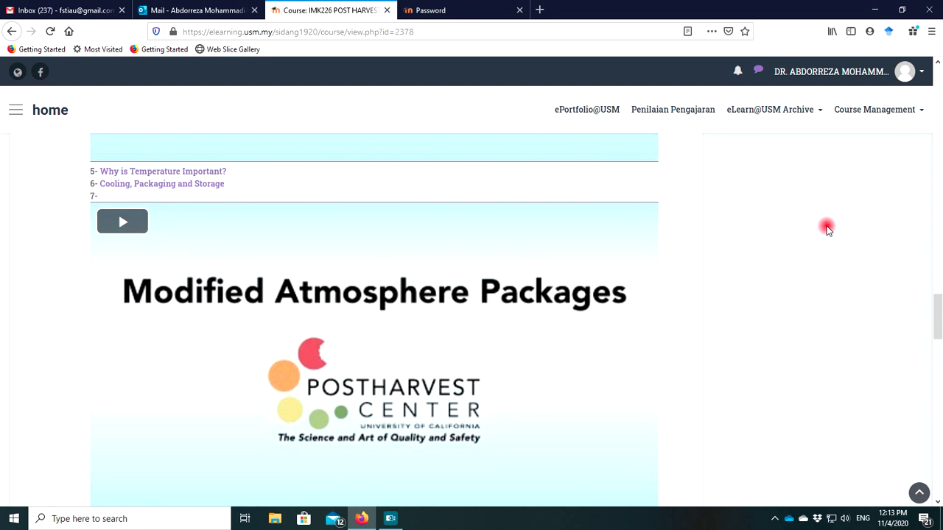
scroll(825, 228, up, 15)
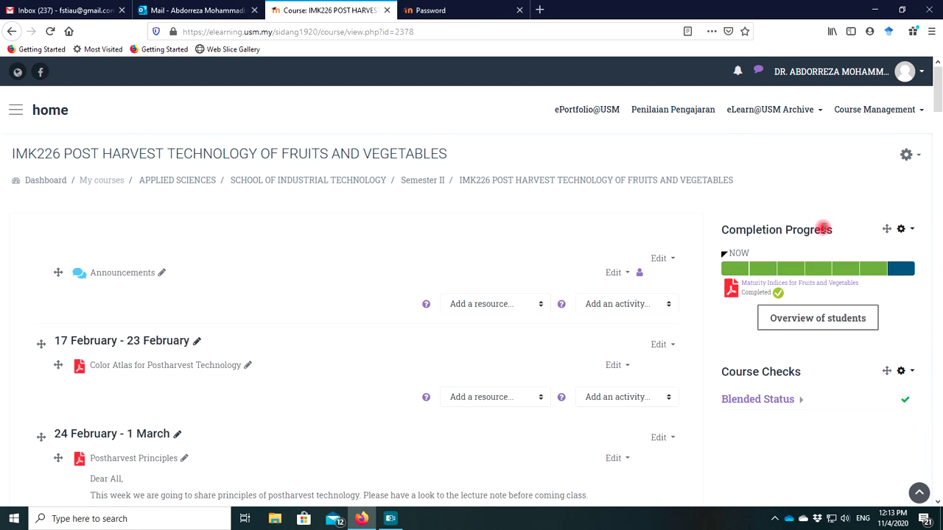
click(805, 321)
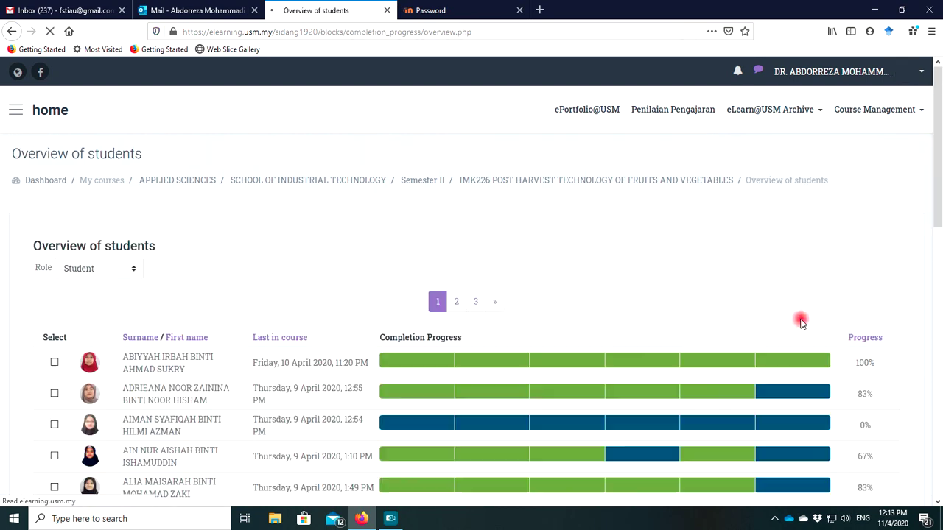
scroll(575, 296, down, 3)
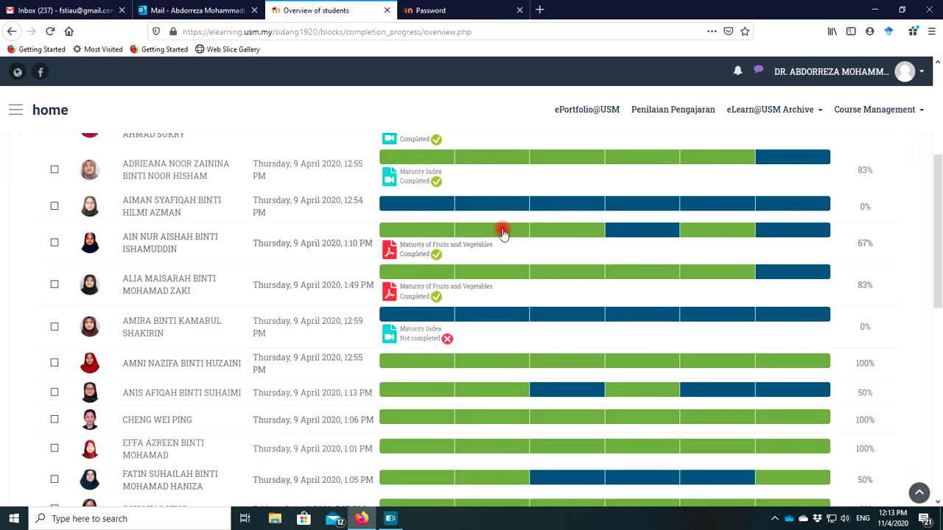
scroll(575, 247, down, 7)
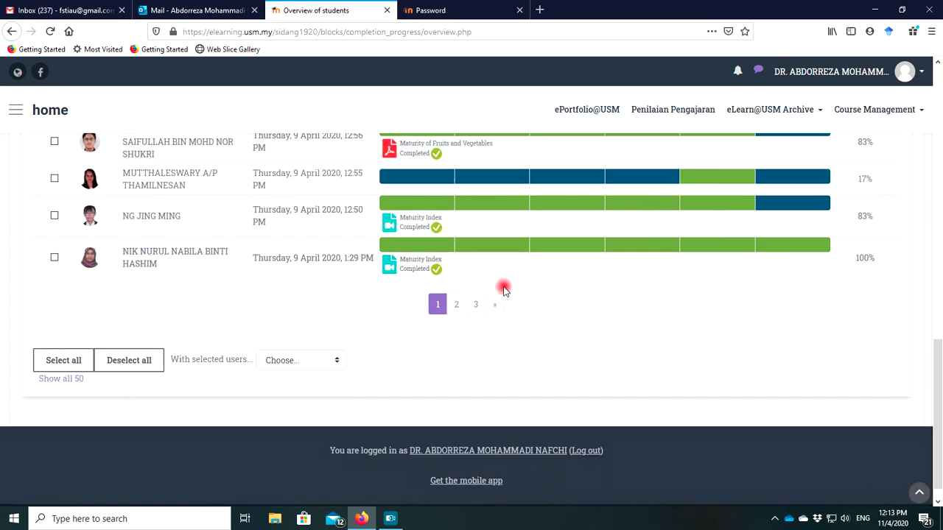
- Show page 2 of the overview of students and review each student's completion progress down to the end of the list
click(461, 303)
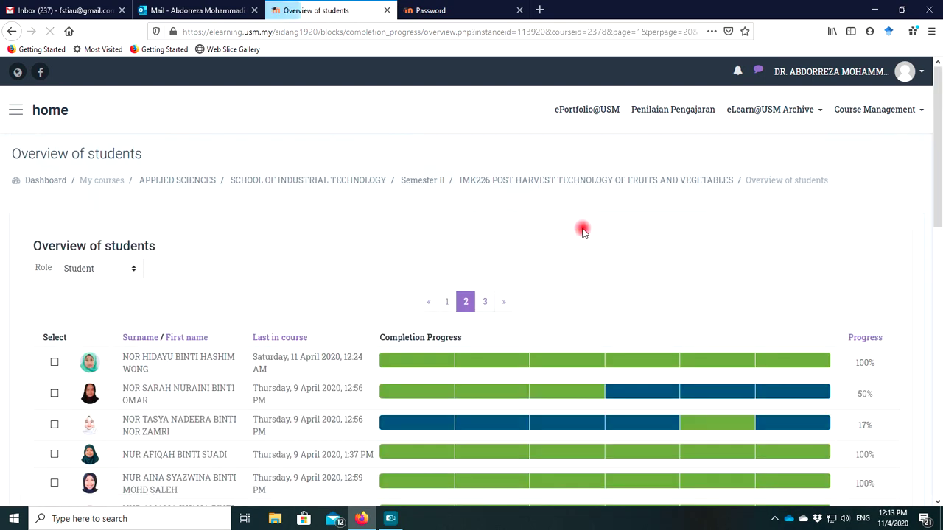
scroll(585, 229, down, 3)
scroll(579, 239, down, 5)
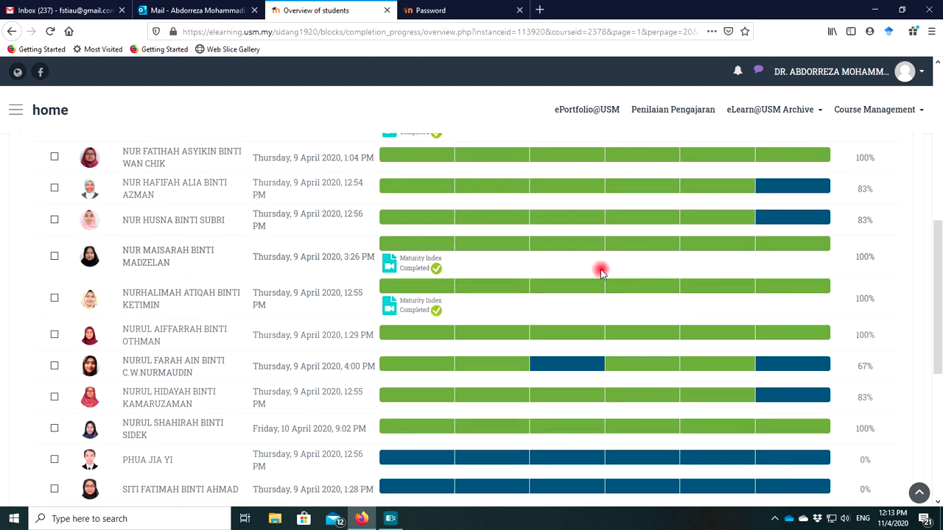
scroll(596, 274, down, 3)
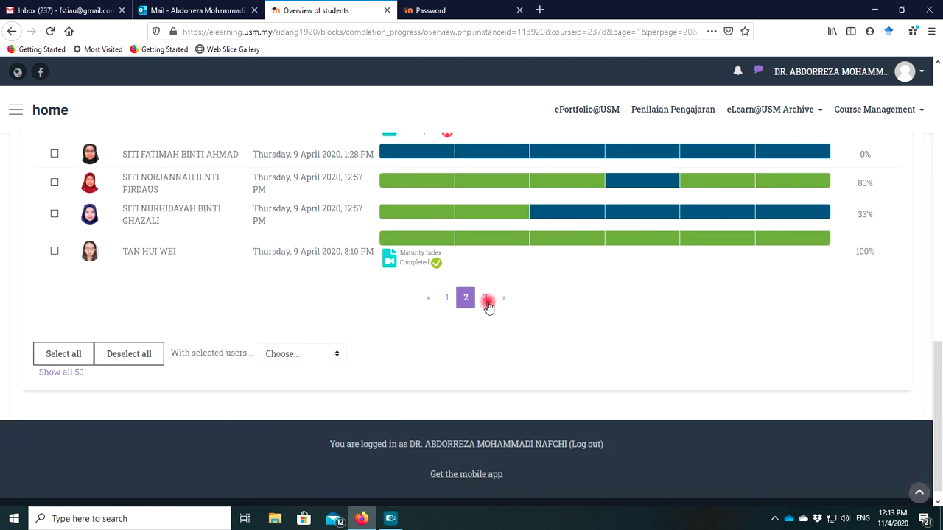
- Review the students' completion progress on page 3 of the overview, and return to the IMK226 course page
click(486, 299)
scroll(609, 279, down, 3)
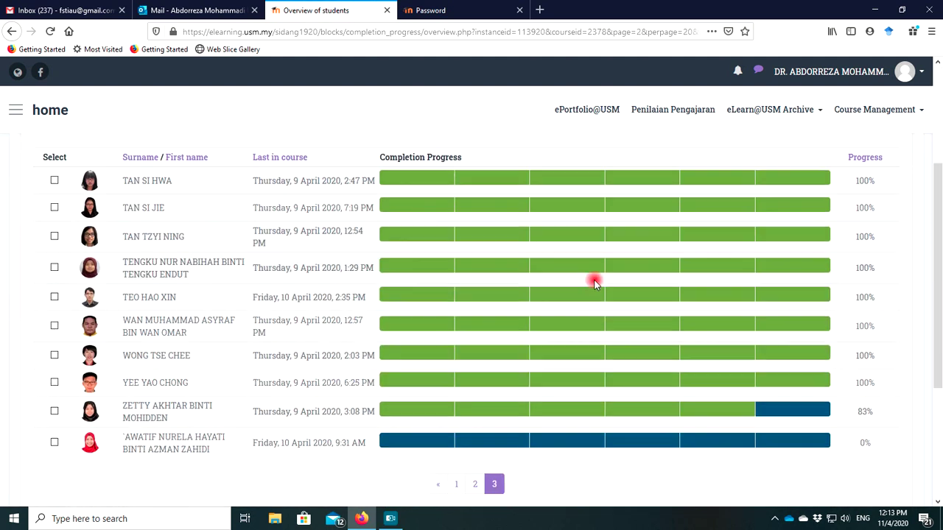
scroll(545, 353, down, 3)
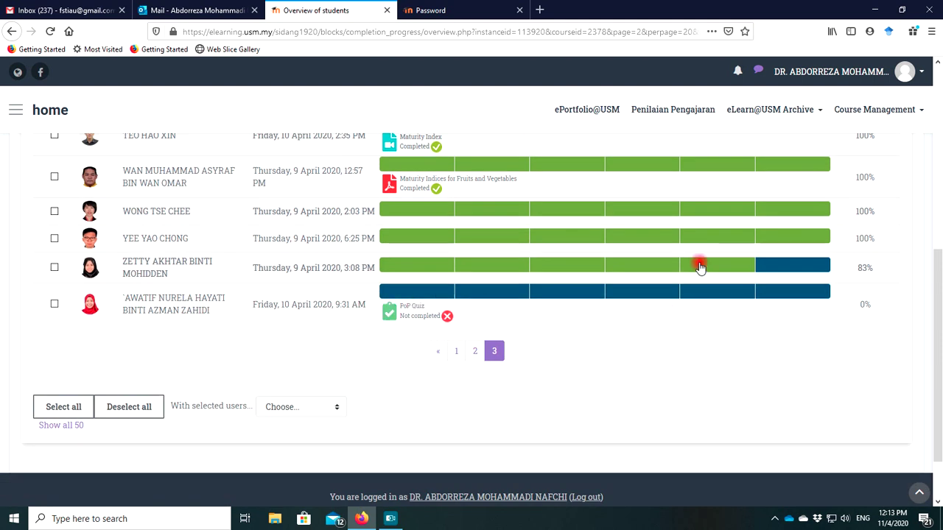
scroll(692, 272, up, 1)
scroll(652, 314, up, 6)
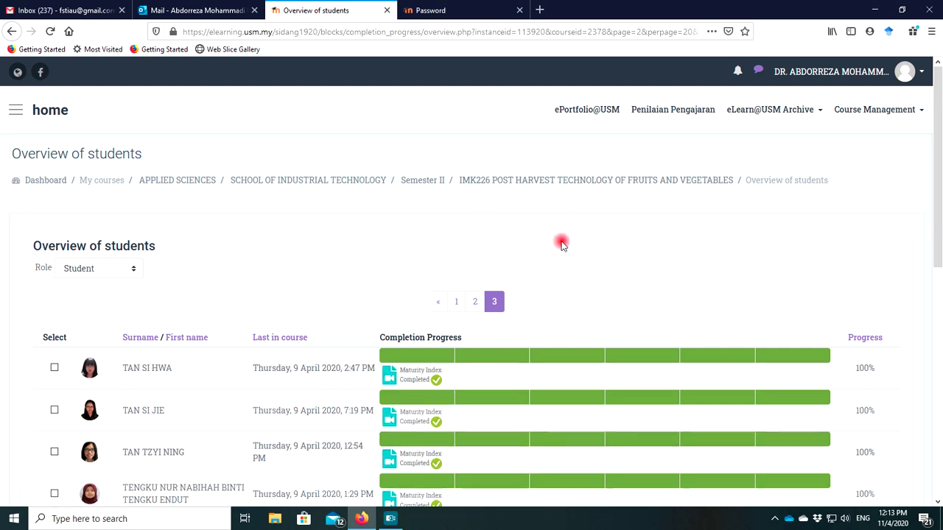
click(562, 182)
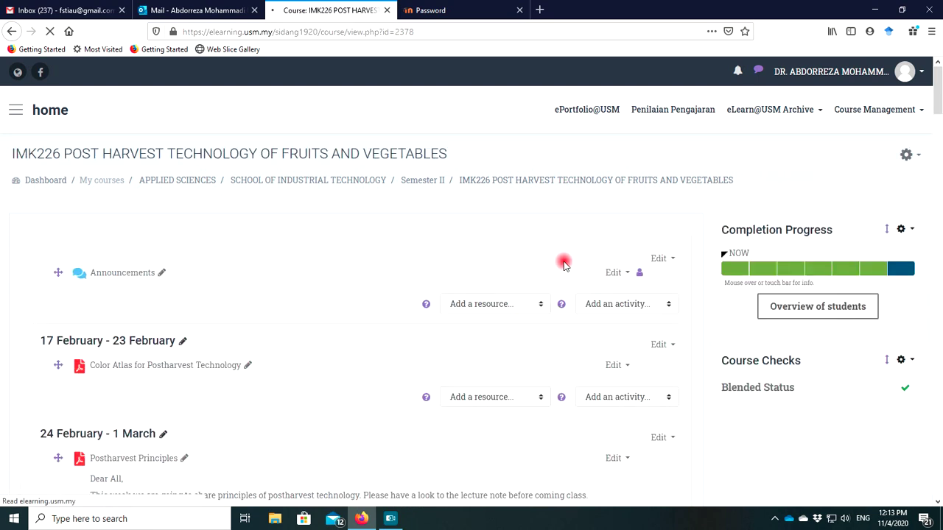